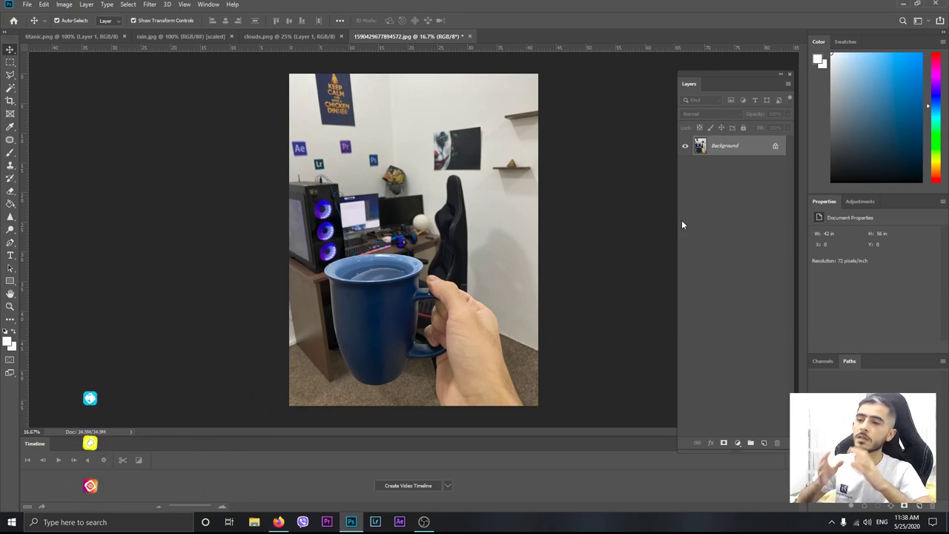
Review the open titanic.png, rain.jpg and clouds.png images and the mug photo.
key("ctrl+Tab")
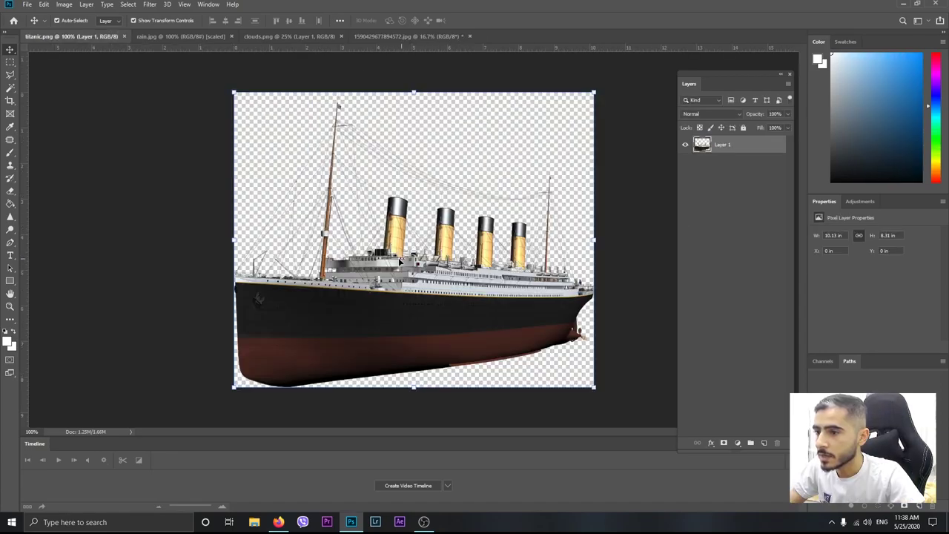
left_click(182, 37)
key("ctrl+Tab")
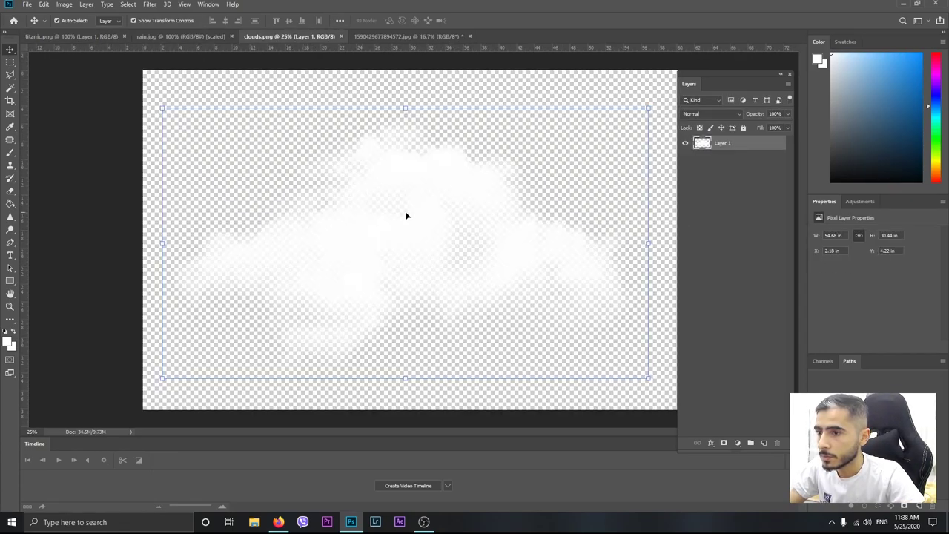
left_click(401, 37)
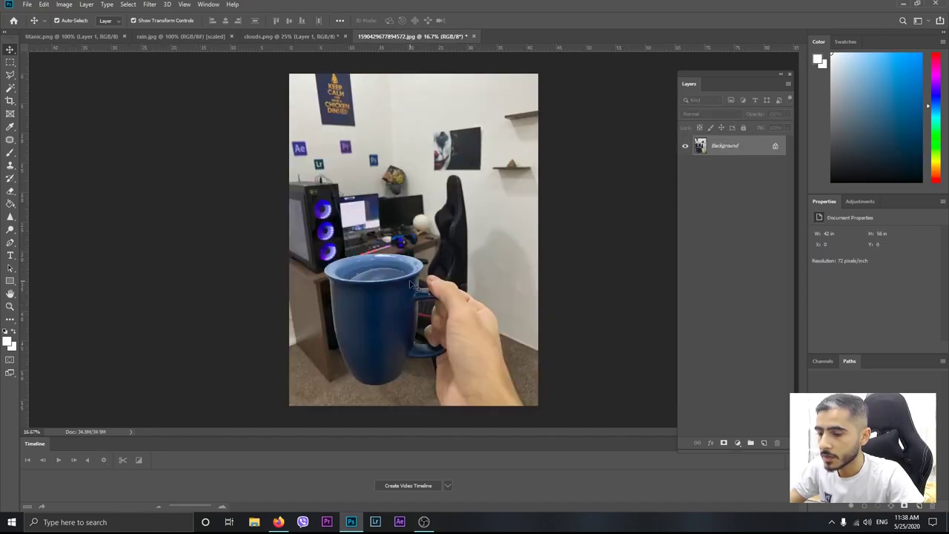
key("ctrl+plus")
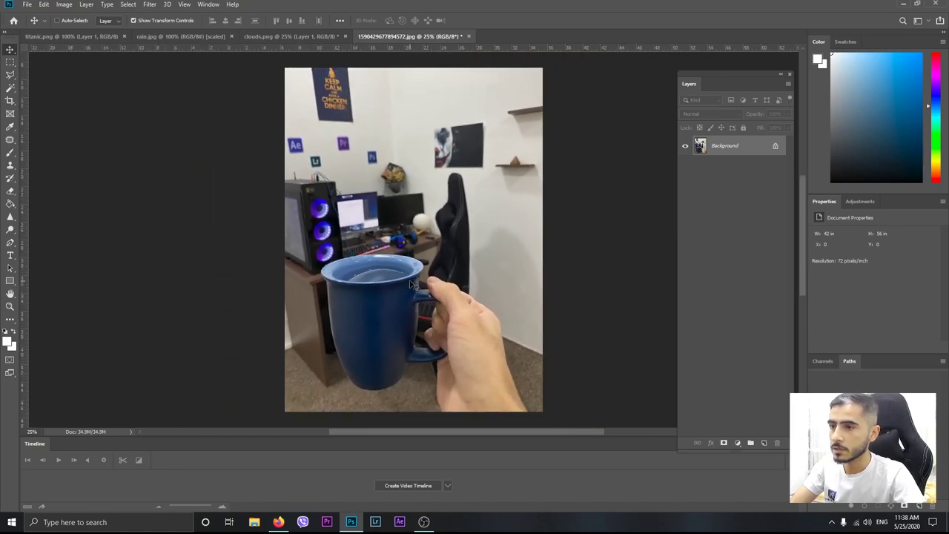
key("ctrl+minus")
Drag the clouds.png layer onto the mug photo with the Move tool.
left_click(67, 36)
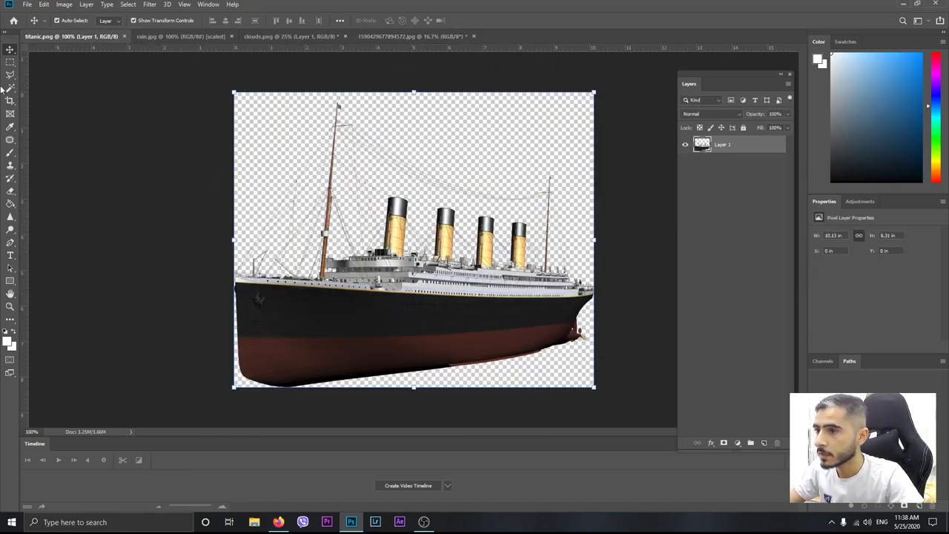
left_click(192, 36)
left_click(284, 35)
mouse_move(351, 199)
left_mouse_down()
mouse_move(348, 83)
mouse_move(423, 214)
left_mouse_up()
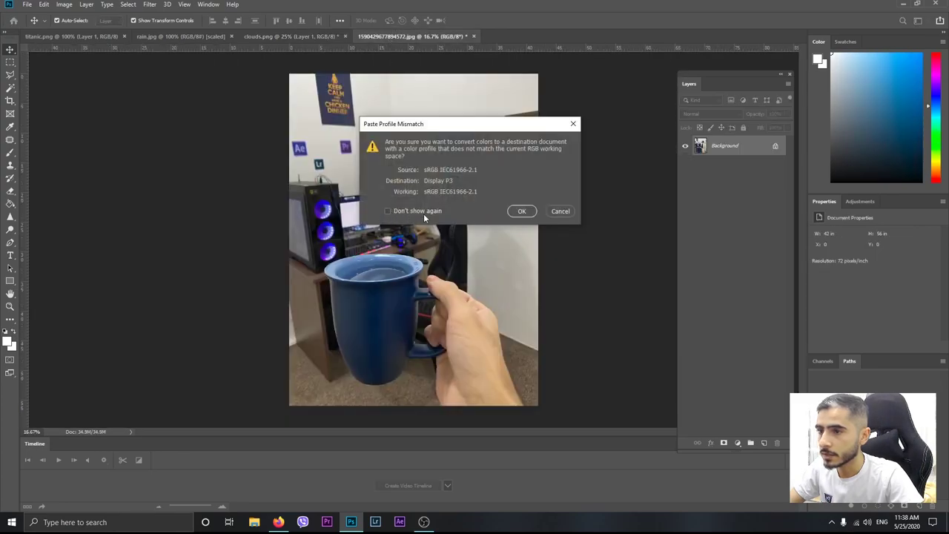
Convert the pasted cloud to Display P3, then scale it to ~28% above the mug.
left_click(523, 212)
left_click_drag(557, 128, 395, 218)
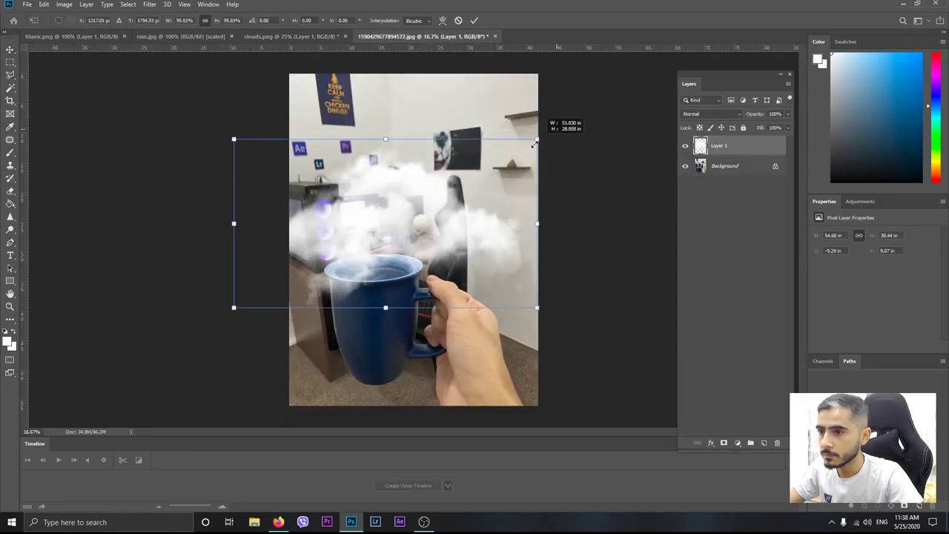
left_click_drag(327, 251, 405, 211)
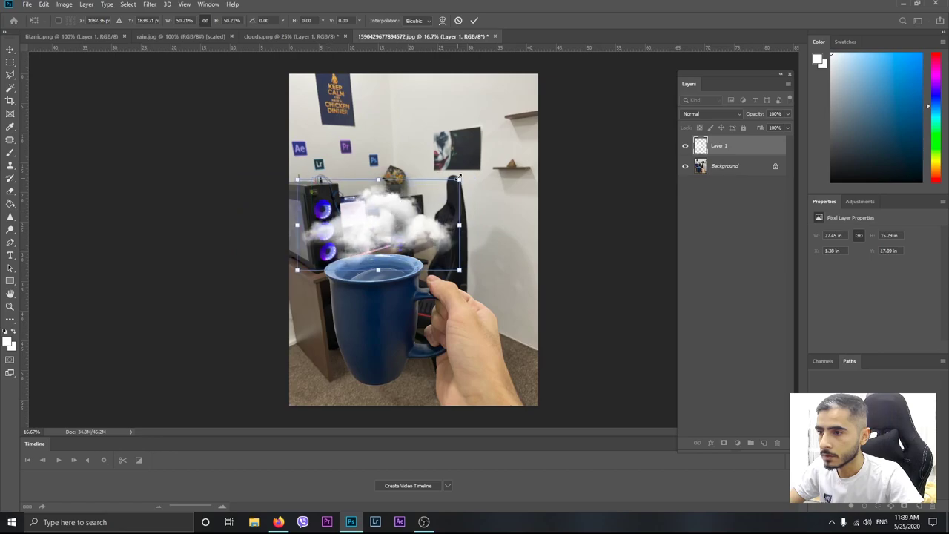
left_click_drag(473, 267, 417, 237)
left_click_drag(369, 207, 380, 215)
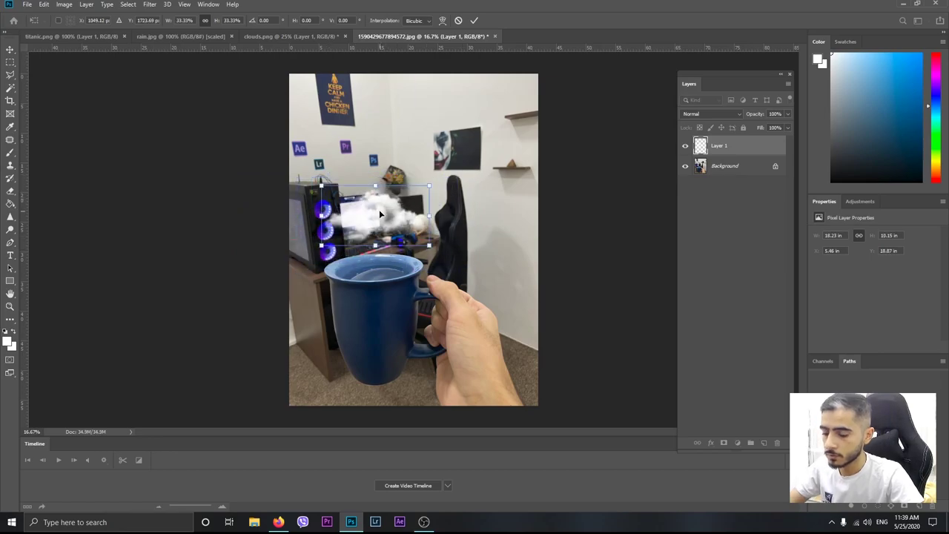
key("ctrl+plus")
key("ctrl+plus")
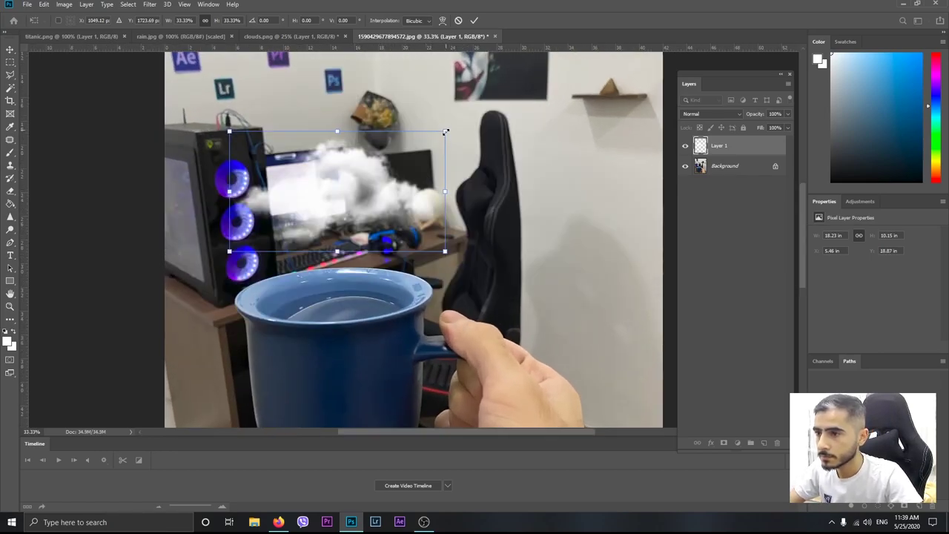
left_click_drag(442, 126, 410, 145)
left_click_drag(341, 183, 354, 191)
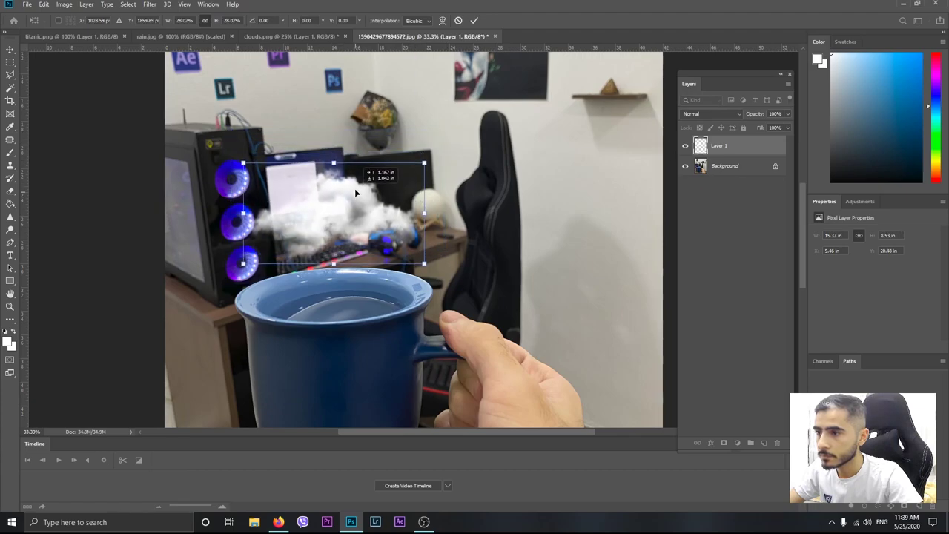
key("Return")
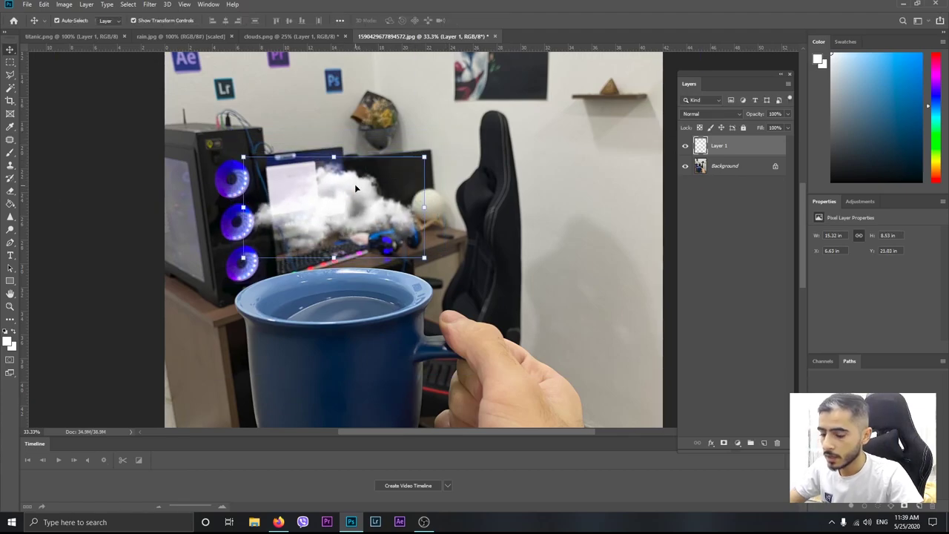
Duplicate the cloud layer as Layer 1 copy to thicken the cloud.
key("ctrl+minus")
key("ctrl+plus")
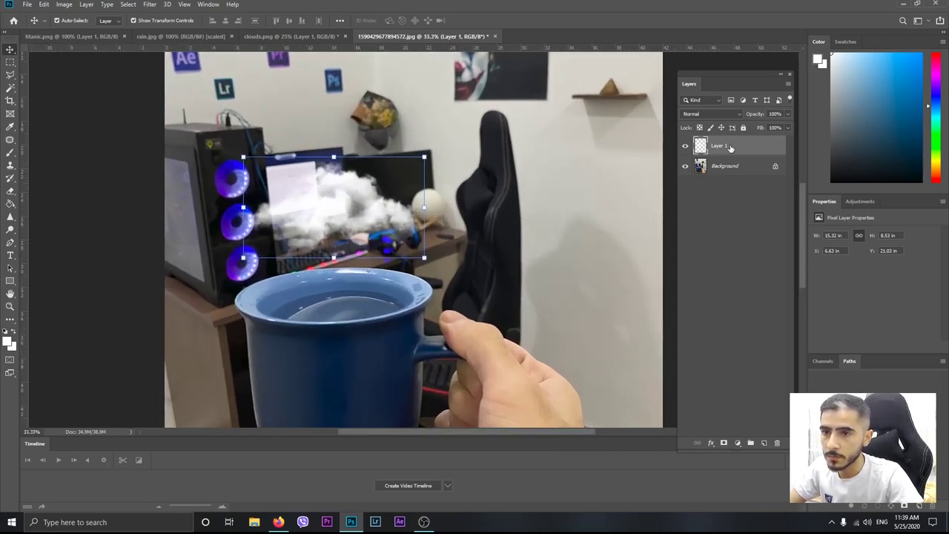
left_click_drag(731, 146, 763, 443)
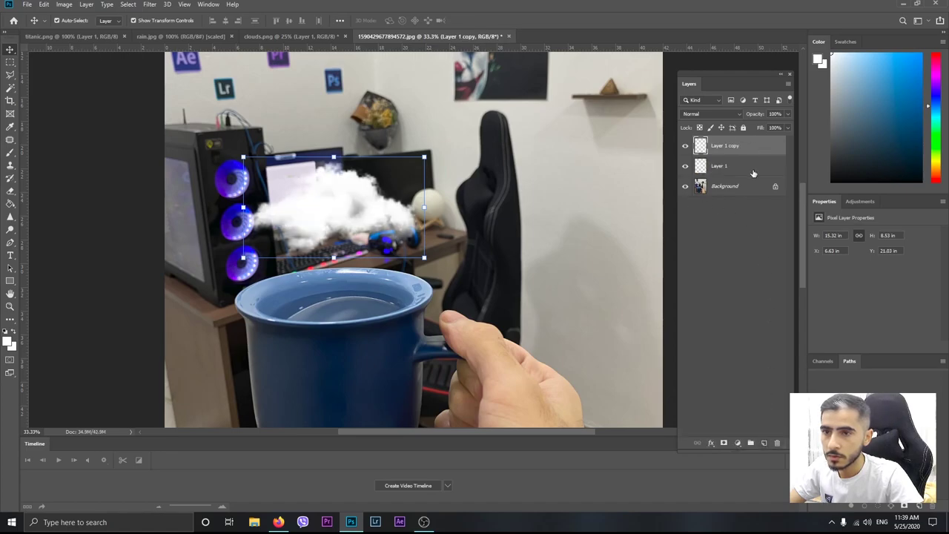
Fade the lower Layer 1 cloud to 49% opacity, then delete it.
left_click(745, 166)
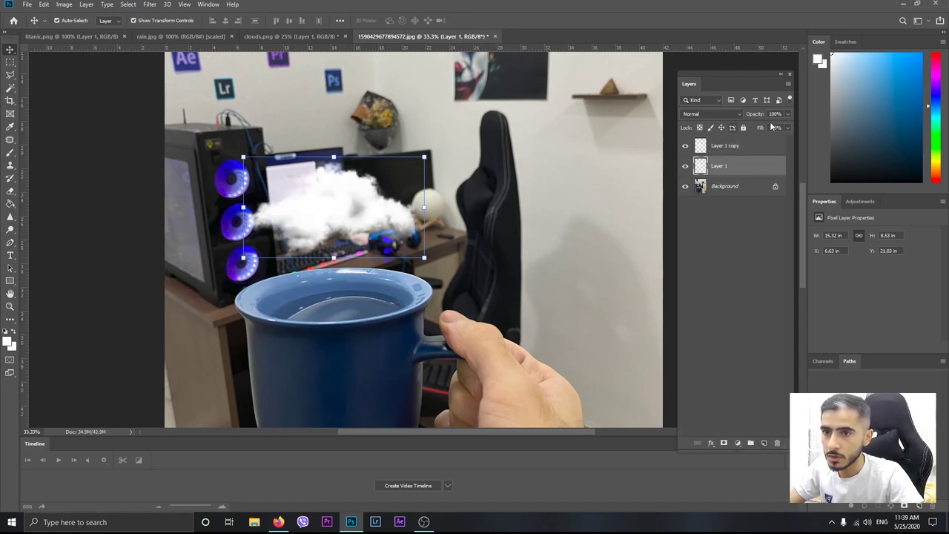
left_click_drag(766, 126, 764, 126)
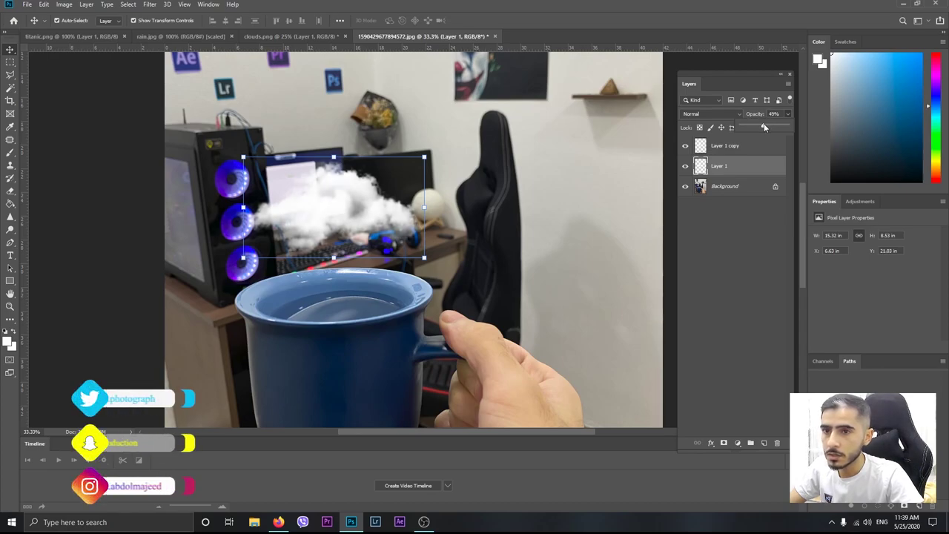
key("Delete")
Rename the remaining Layer 1 copy to 'Cloud'.
left_click(730, 148)
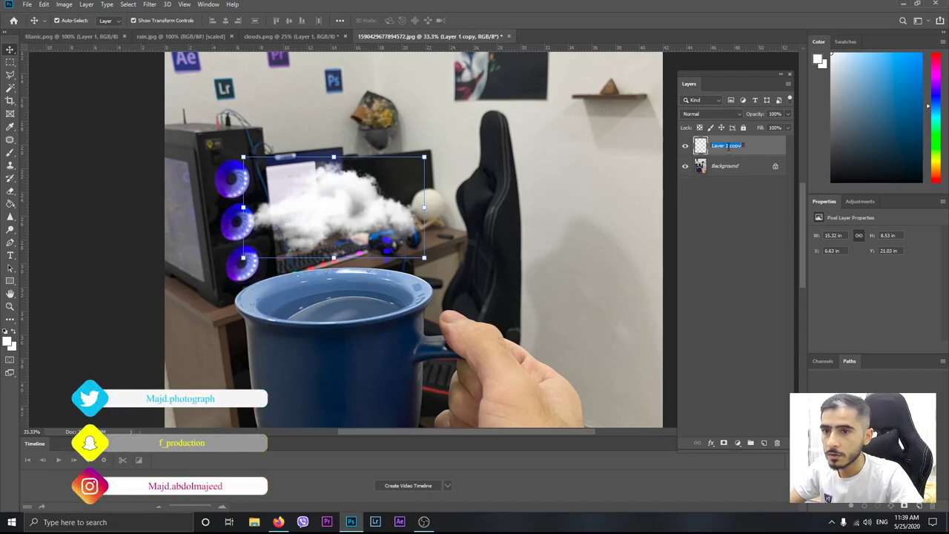
type("Clo")
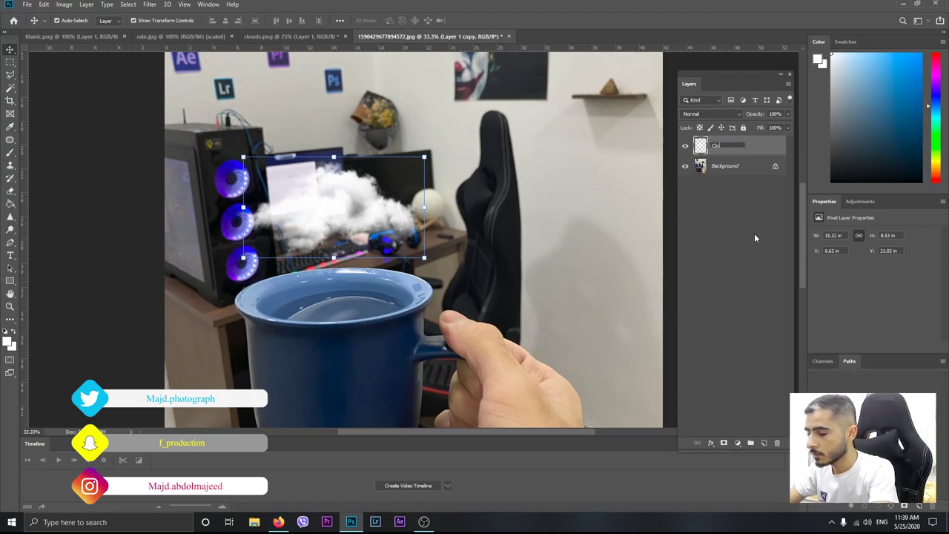
type("ud")
key("Return")
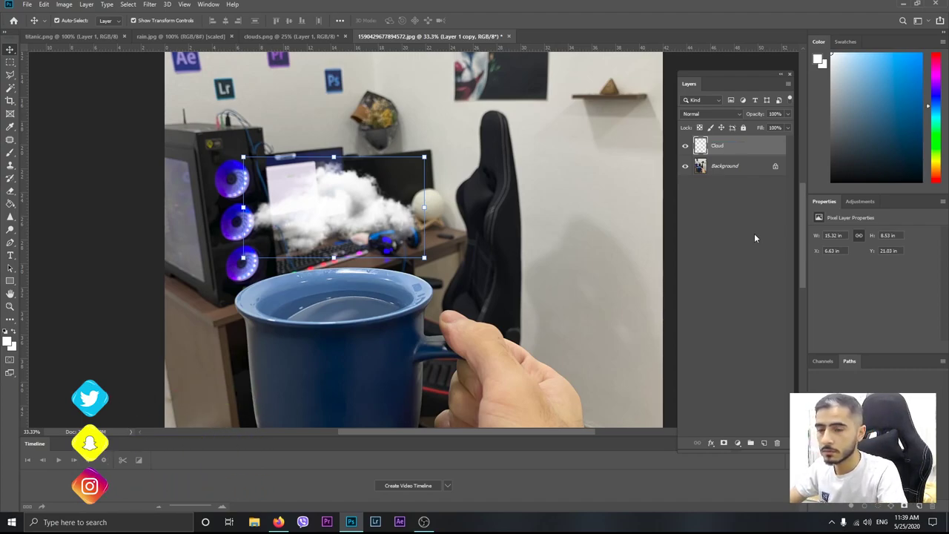
left_click(773, 245)
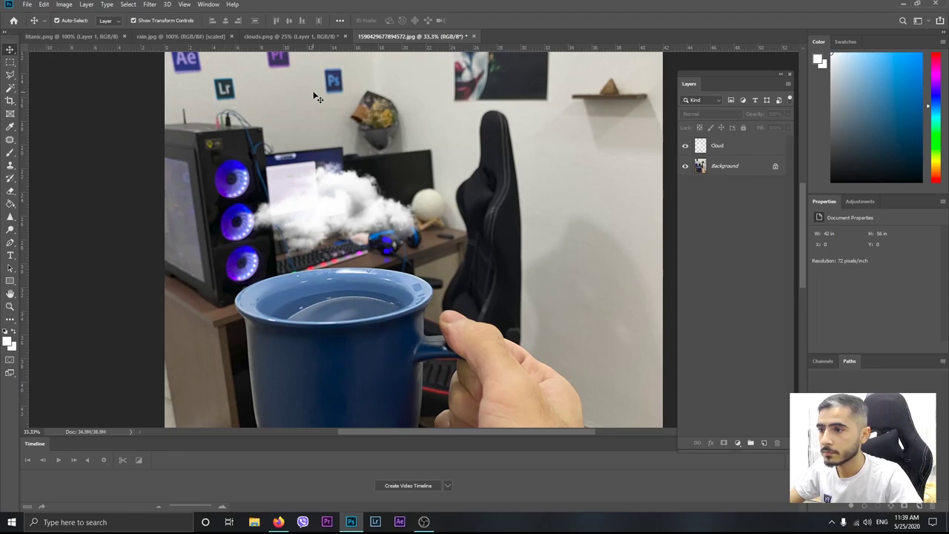
left_click(691, 151)
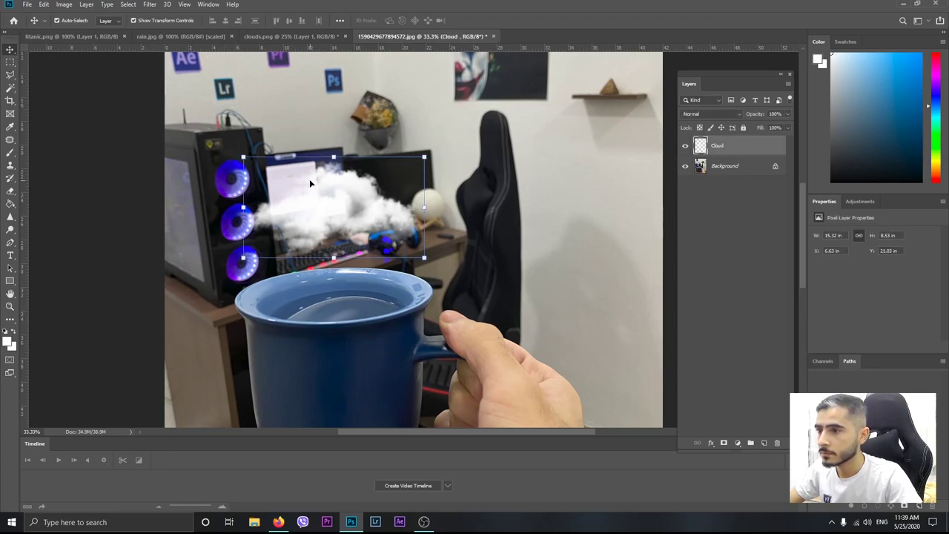
Raise the cloud slightly and close the clouds.png document.
left_click_drag(310, 182, 310, 172)
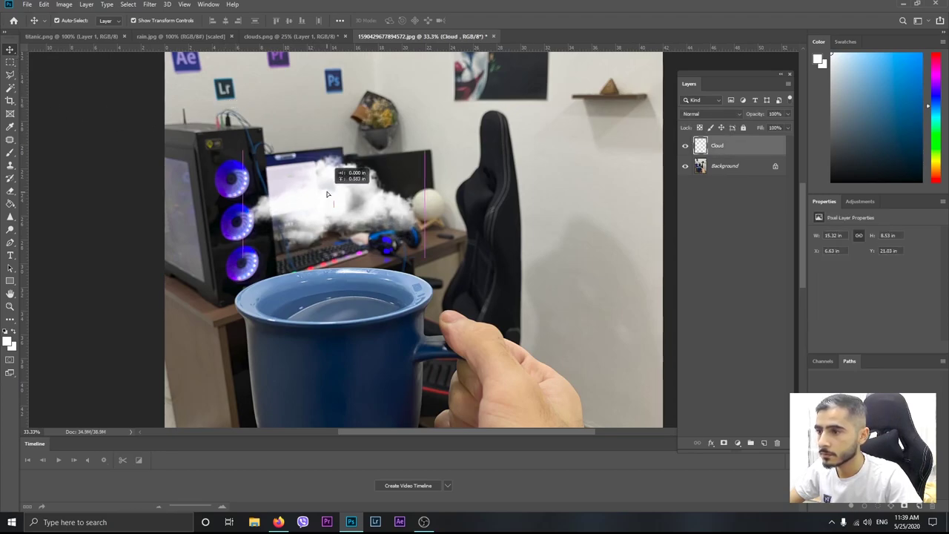
left_click(245, 37)
left_click(344, 36)
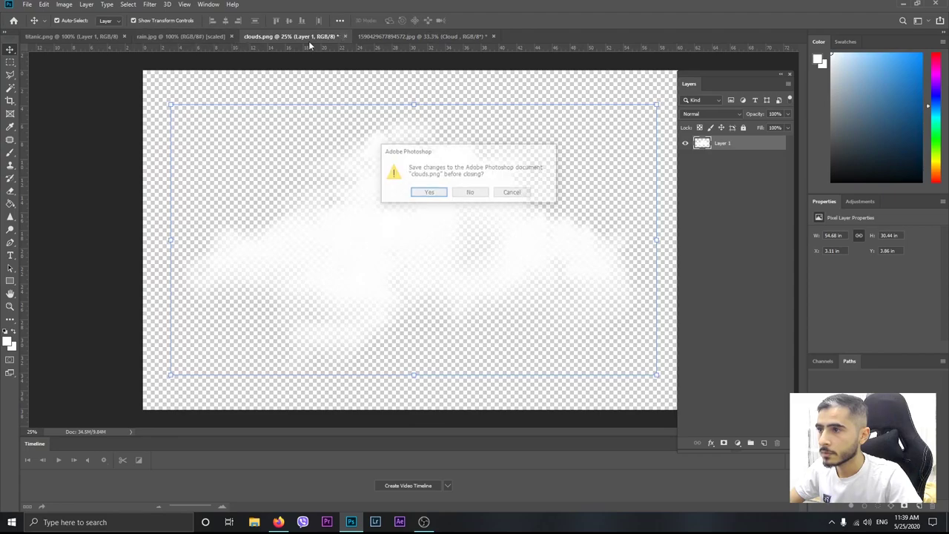
left_click(458, 193)
Bring rain.jpg into the mug photo and place it just under the cloud.
left_click(193, 37)
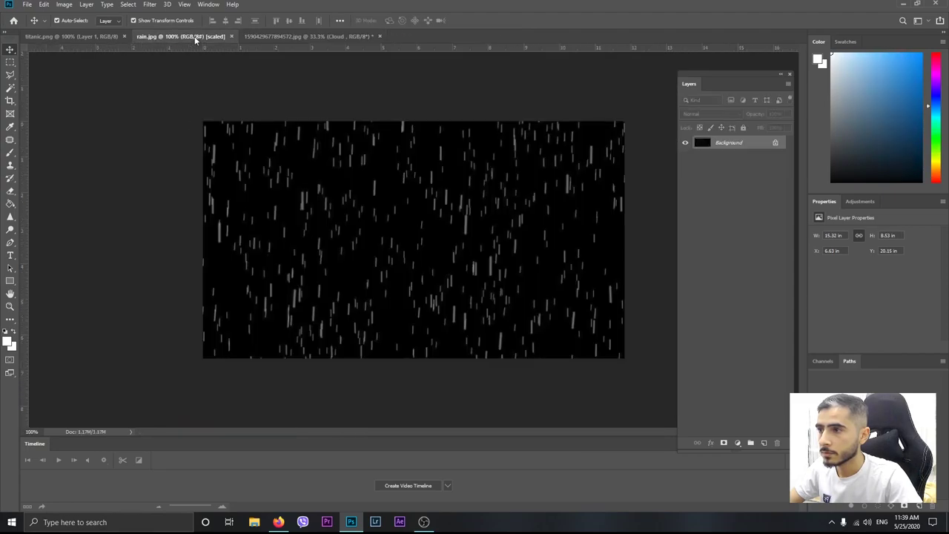
mouse_move(210, 157)
left_mouse_down()
mouse_move(383, 227)
mouse_move(362, 278)
left_mouse_up()
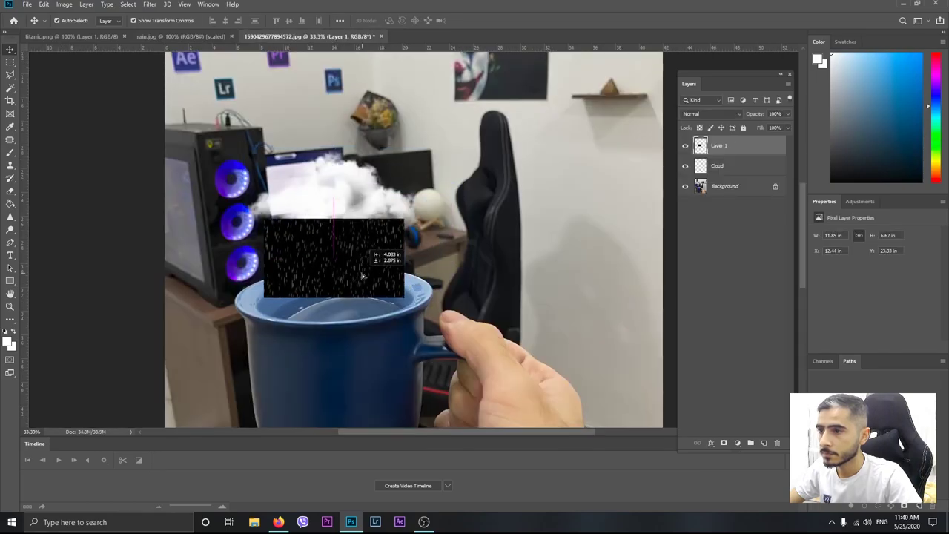
key("ctrl+plus")
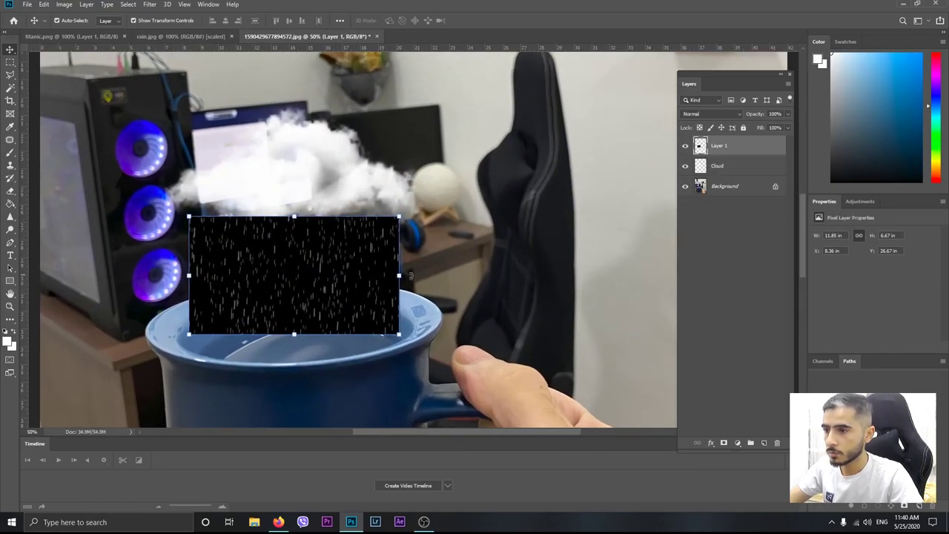
scroll(427, 233, "left", 1)
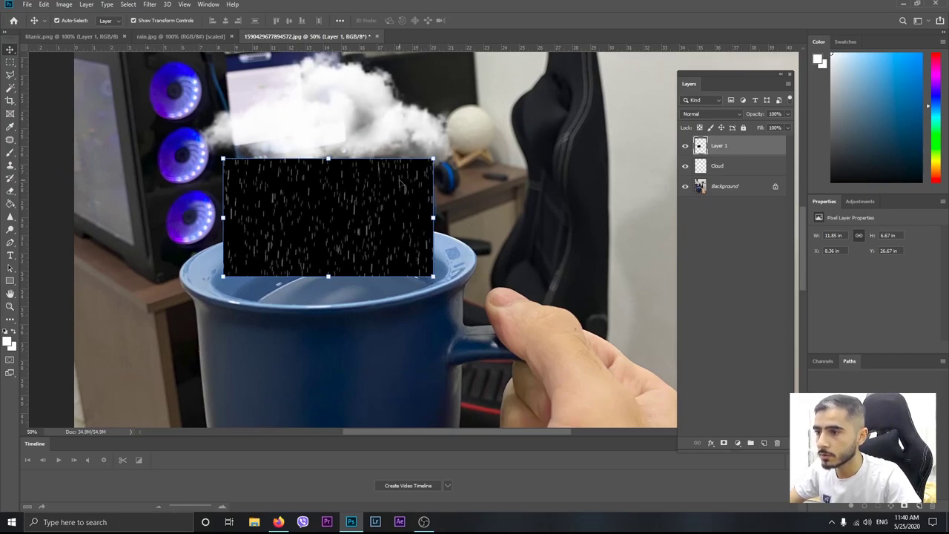
left_click_drag(400, 186, 387, 191)
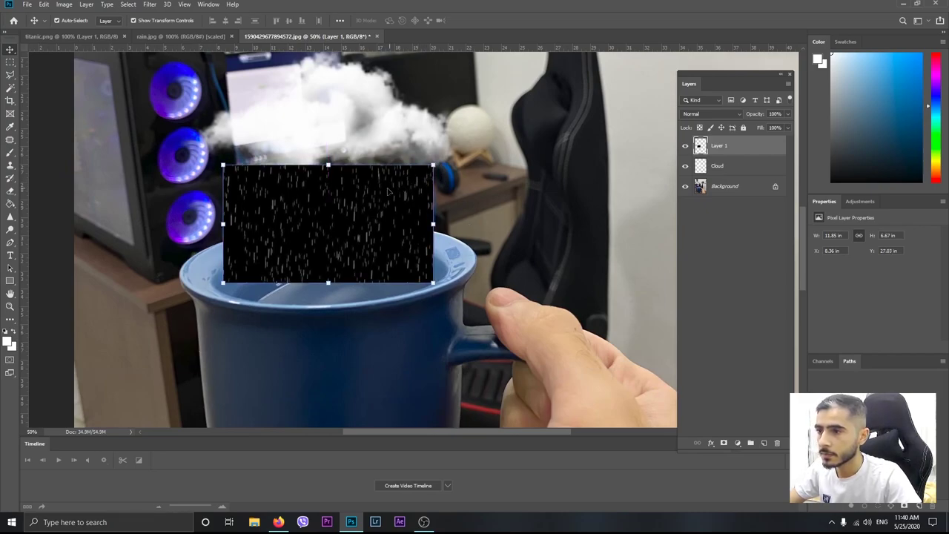
left_click(745, 253)
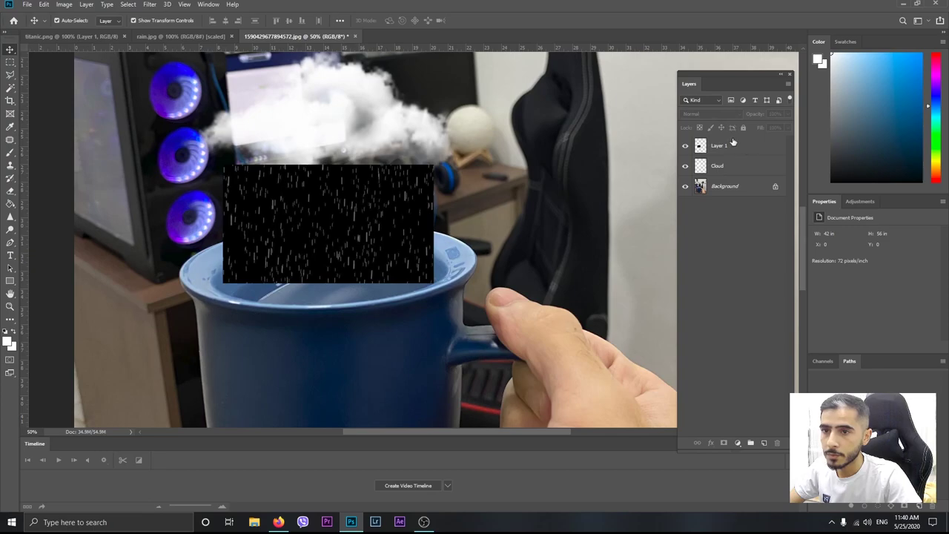
Set the rain layer to Screen blending and select the rain area over the mug rim.
left_click(733, 144)
left_click(712, 113)
left_click(698, 198)
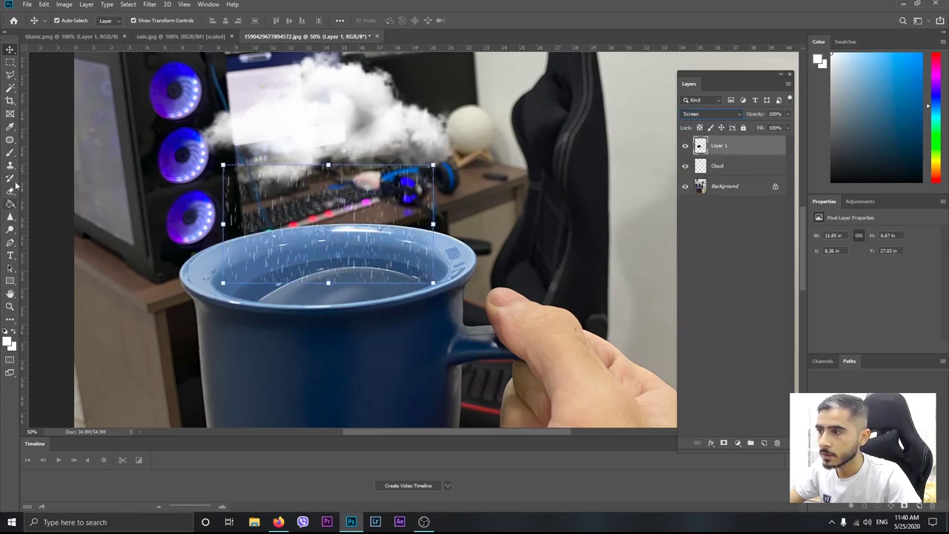
left_click(10, 64)
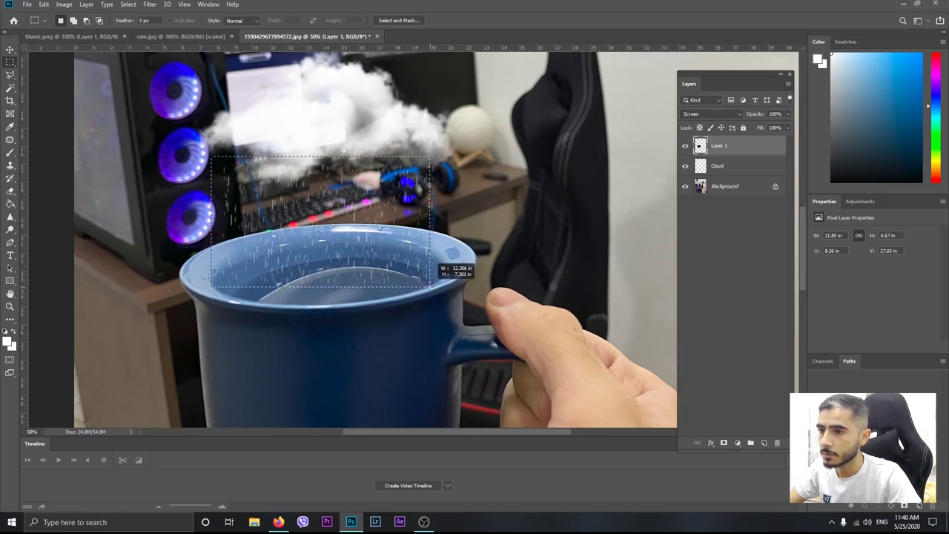
left_click_drag(211, 155, 430, 286)
left_click(11, 50)
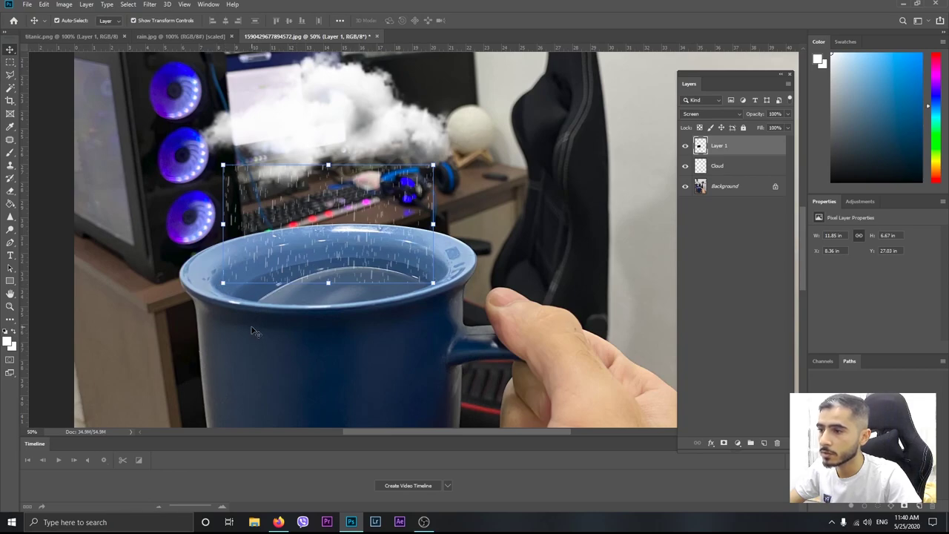
Stretch the rain wider and down into the mug, then apply the reshaping.
left_click_drag(224, 282, 212, 300)
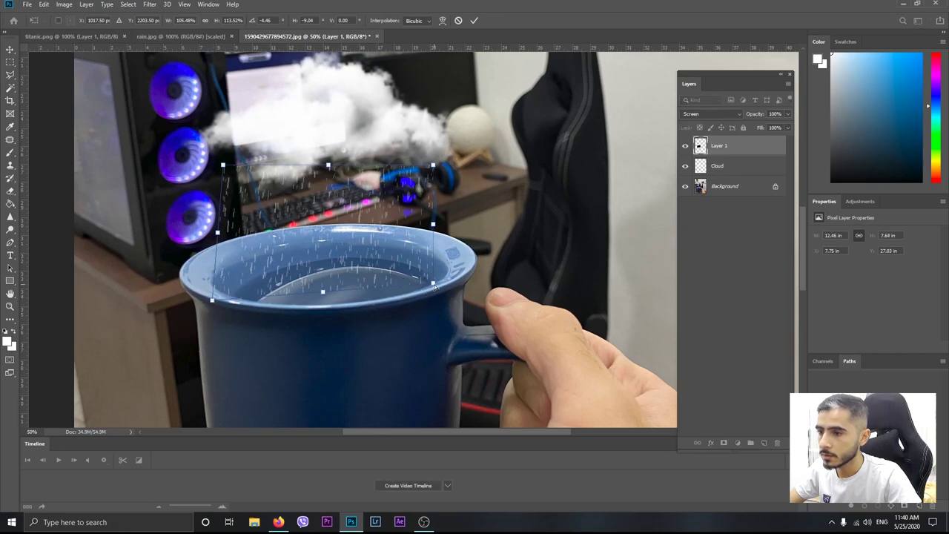
left_click_drag(433, 284, 451, 291)
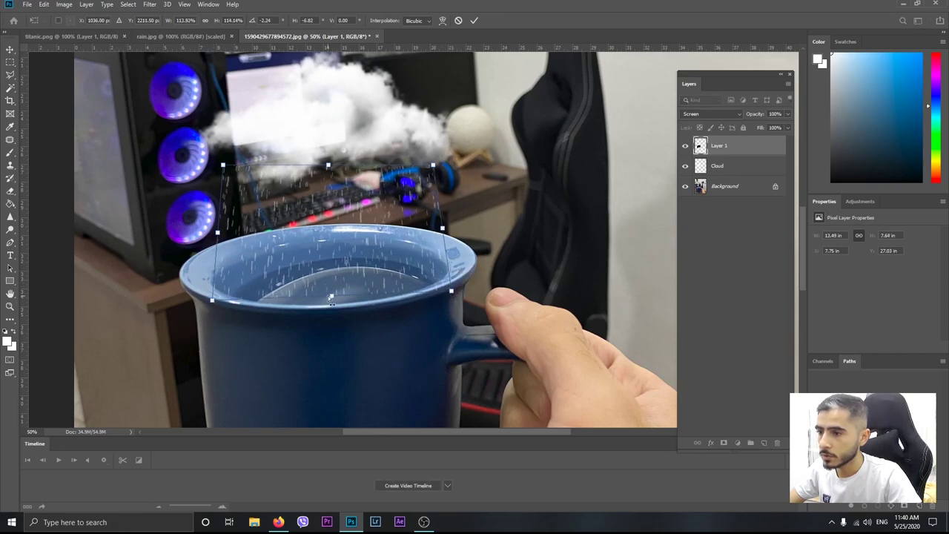
left_click_drag(331, 298, 330, 318)
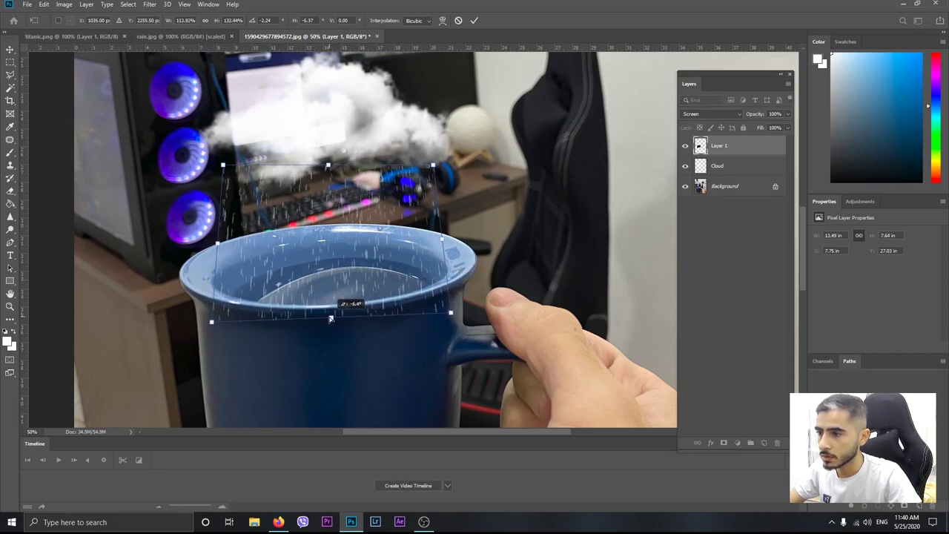
left_click_drag(220, 242, 209, 243)
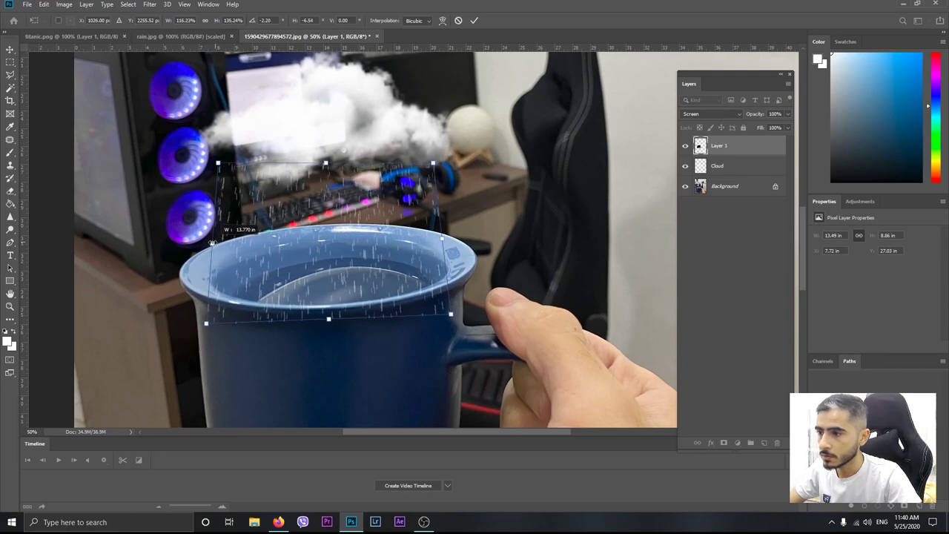
left_click_drag(443, 238, 443, 237)
key("Return")
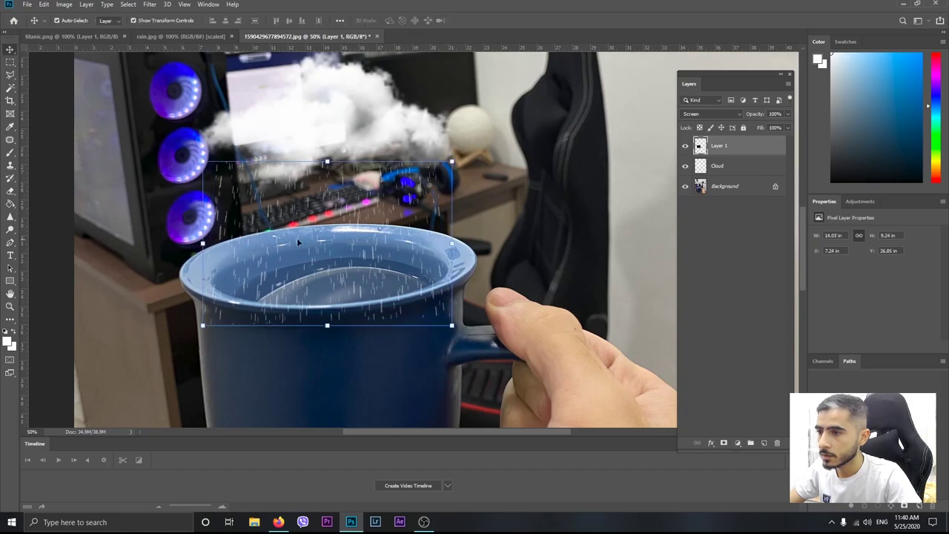
left_click(10, 193)
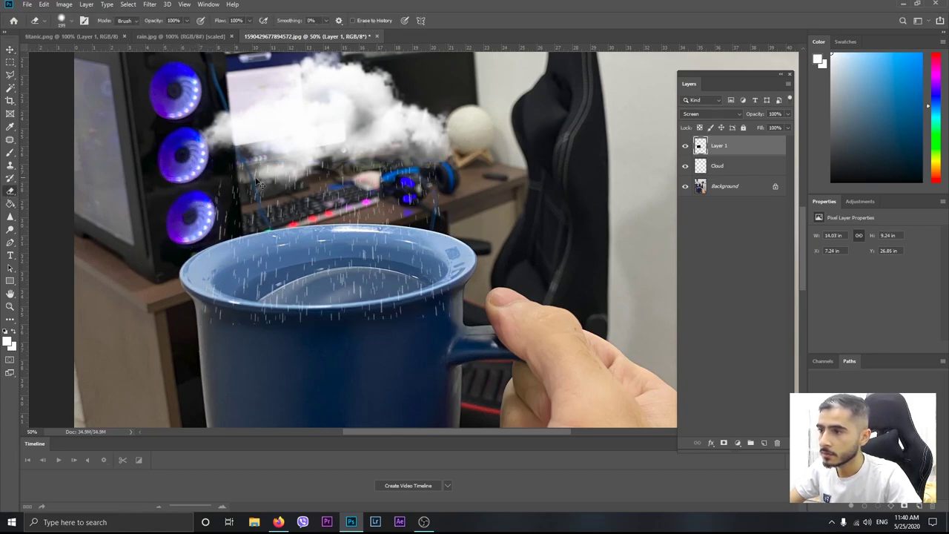
Erase the rain's hard edges with a 199 px, 0% hardness eraser.
right_click(501, 189)
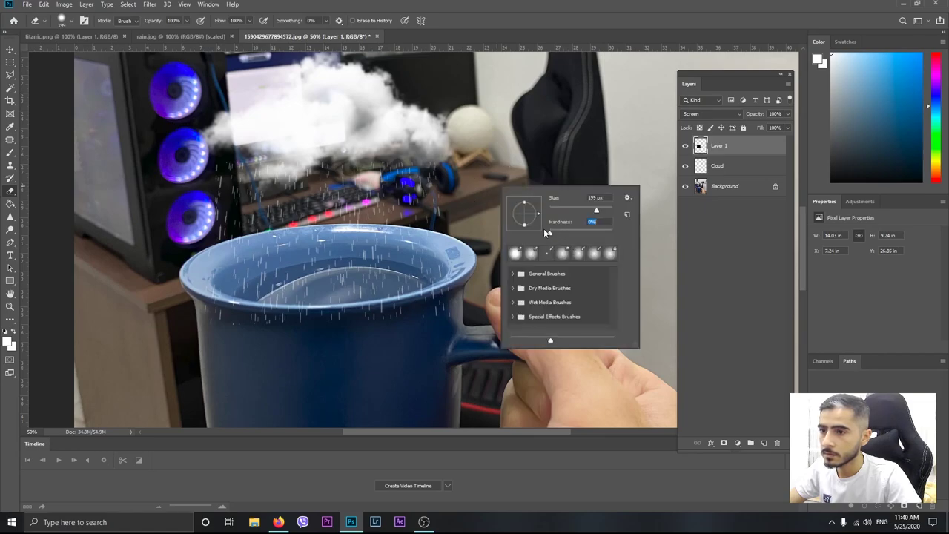
key("Return")
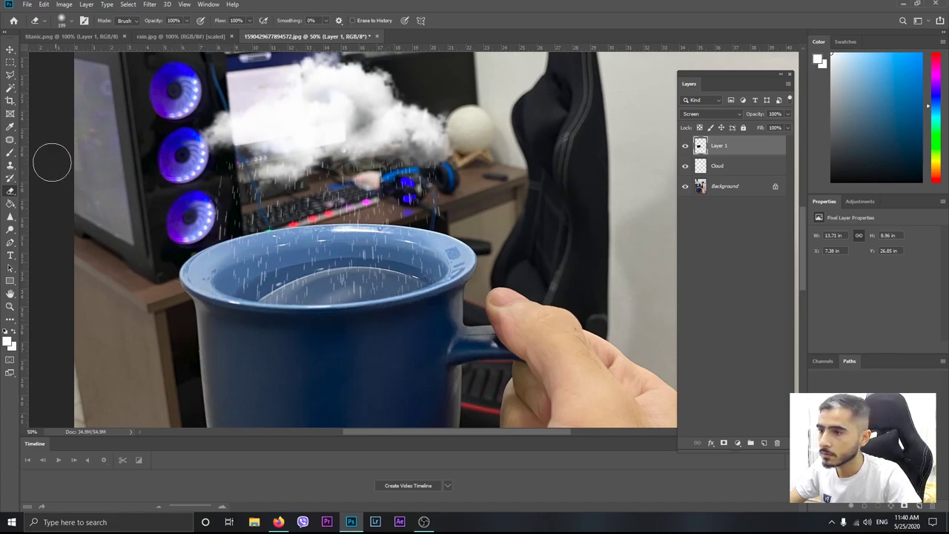
left_click(10, 61)
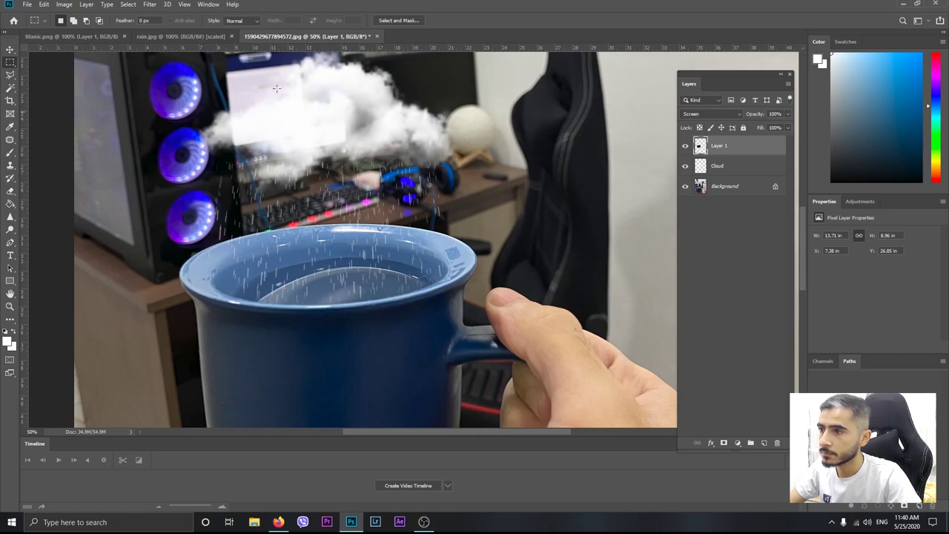
Drag the Titanic from titanic.png into the mug document, accepting the profile conversion.
left_click(182, 35)
left_click(74, 36)
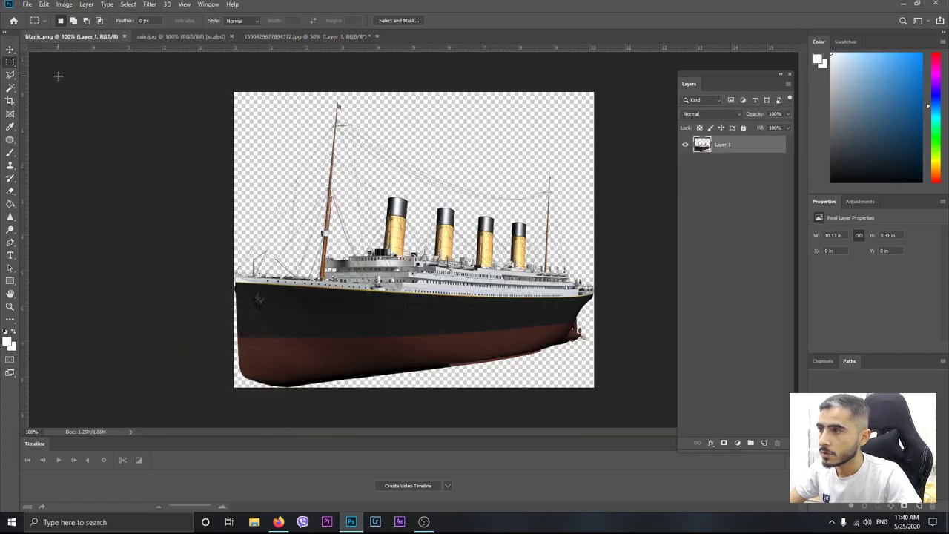
left_click(10, 49)
mouse_move(315, 155)
left_mouse_down()
mouse_move(287, 42)
mouse_move(337, 239)
left_mouse_up()
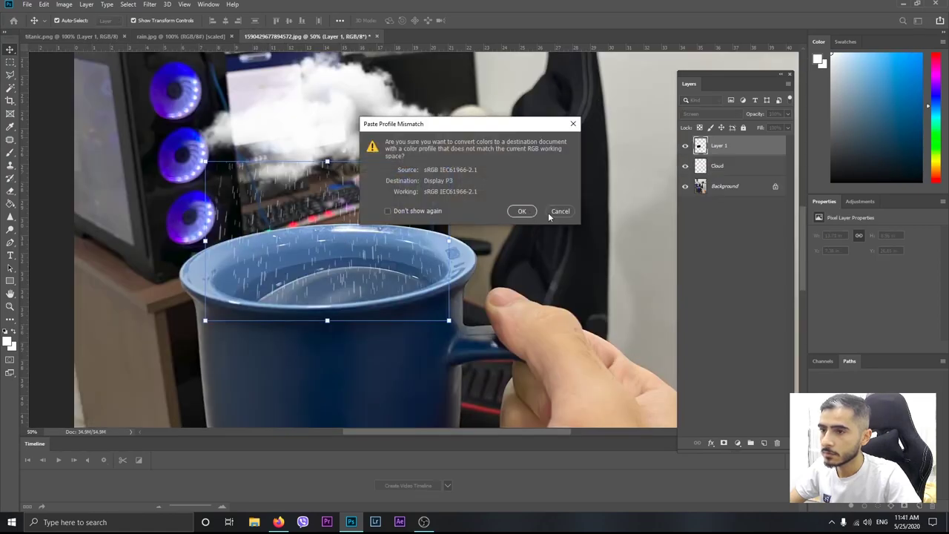
left_click(522, 213)
Shrink the ship to about 58%, tilt it ~6 degrees, and float it on the liquid.
left_click_drag(425, 162, 351, 223)
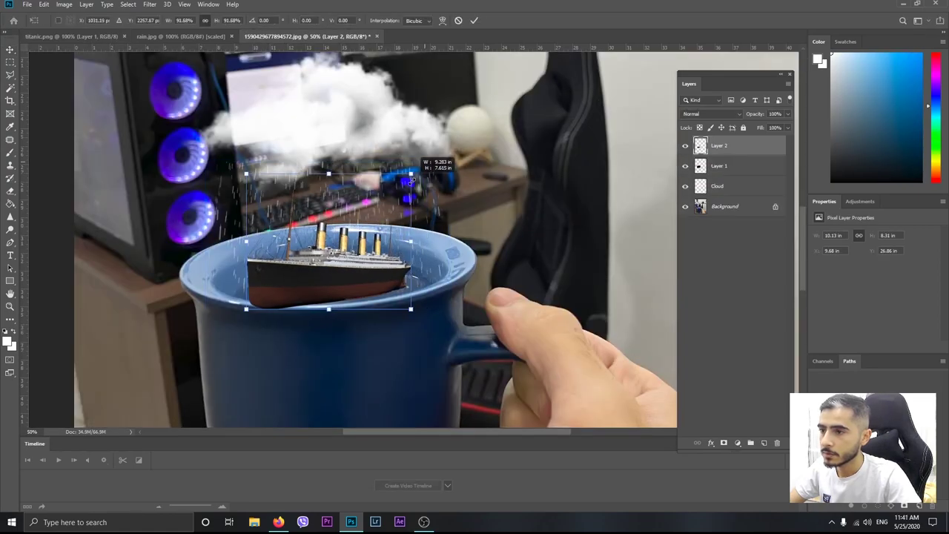
left_click_drag(321, 276, 344, 262)
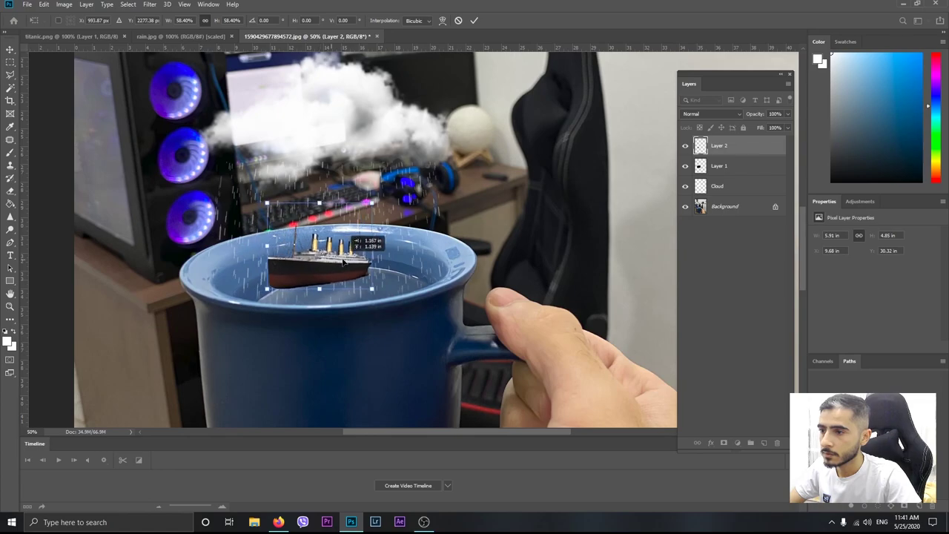
left_click_drag(387, 306, 391, 298)
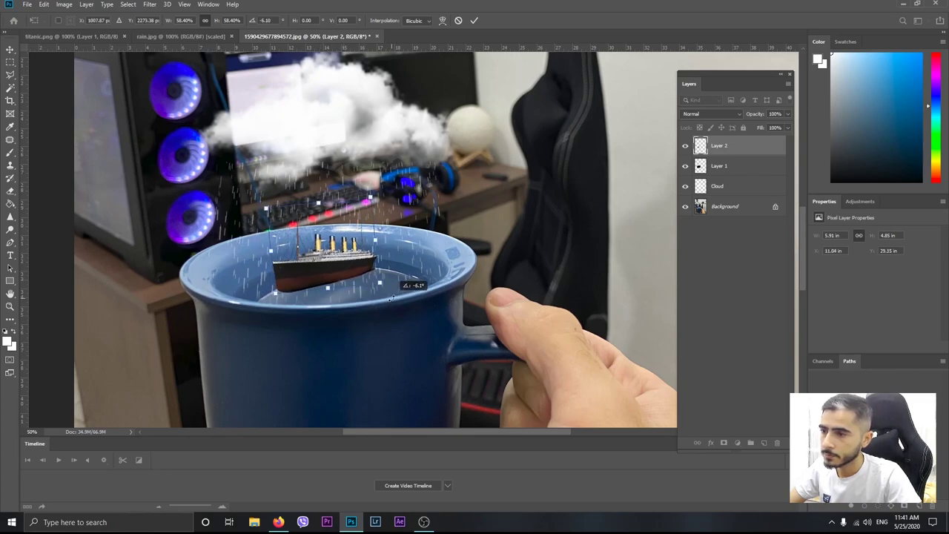
key("Return")
left_click_drag(344, 265, 347, 269)
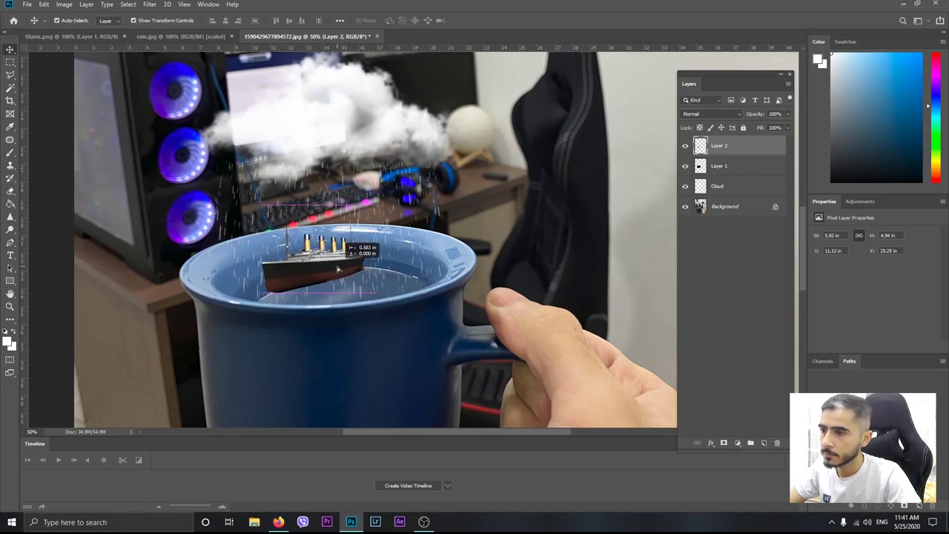
Duplicate the ship layer and flip the copy upside down beneath the ship.
left_click(726, 169)
left_click(723, 147)
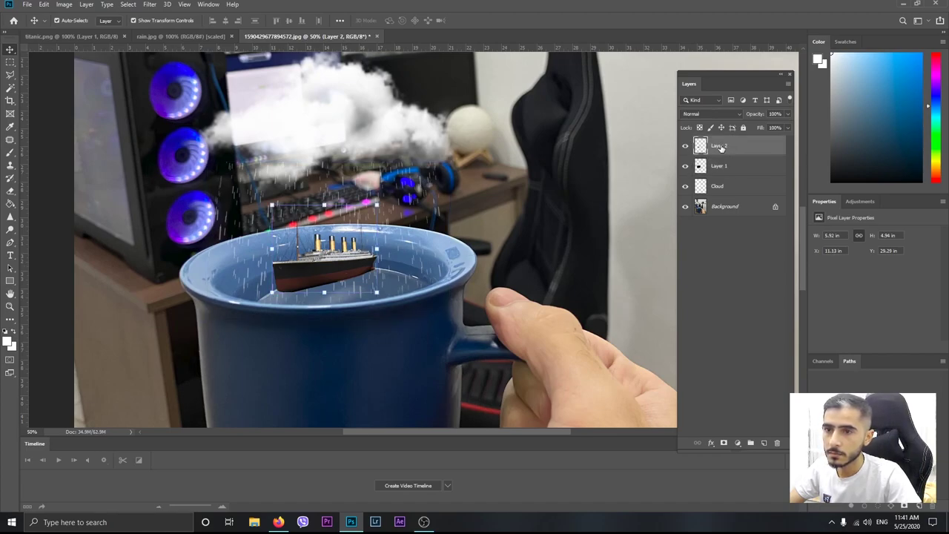
left_click_drag(742, 152, 763, 444)
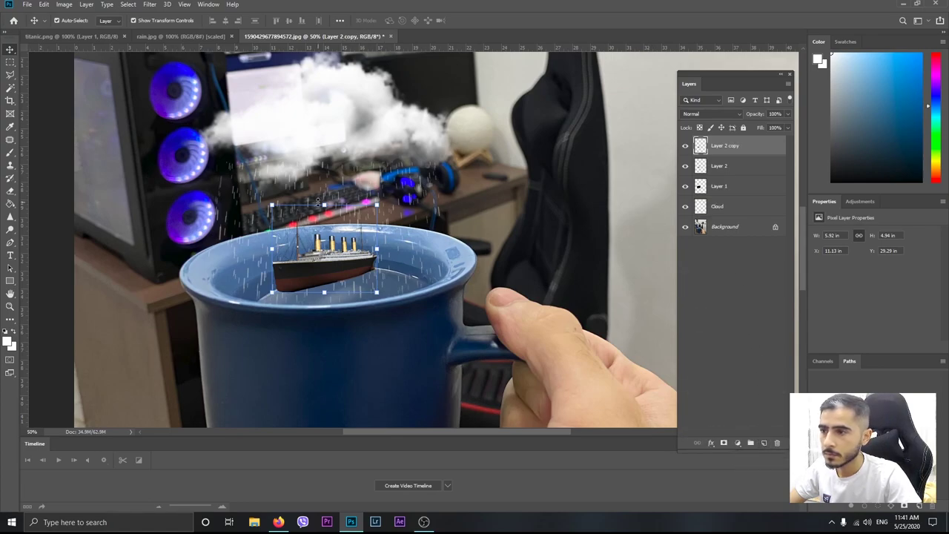
key("ctrl+t")
left_click_drag(325, 205, 324, 373)
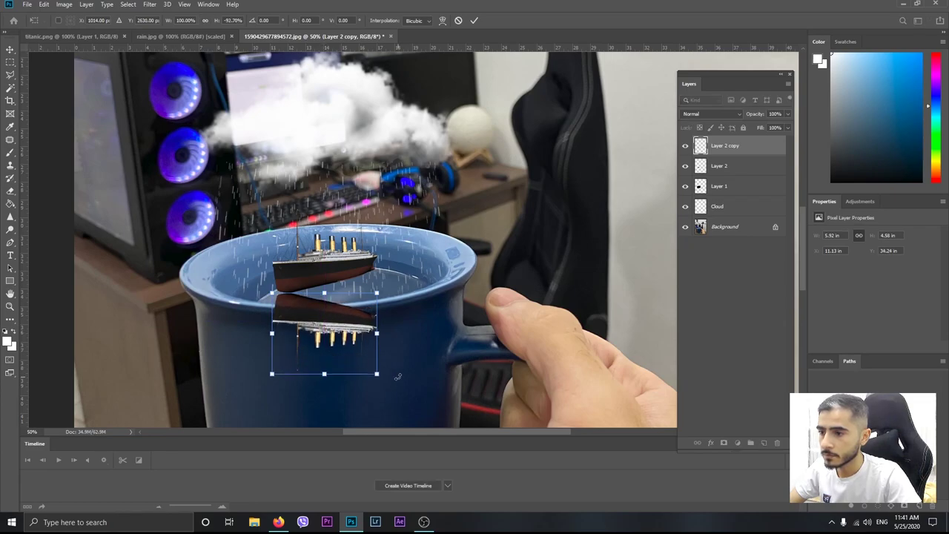
left_click_drag(390, 381, 423, 335)
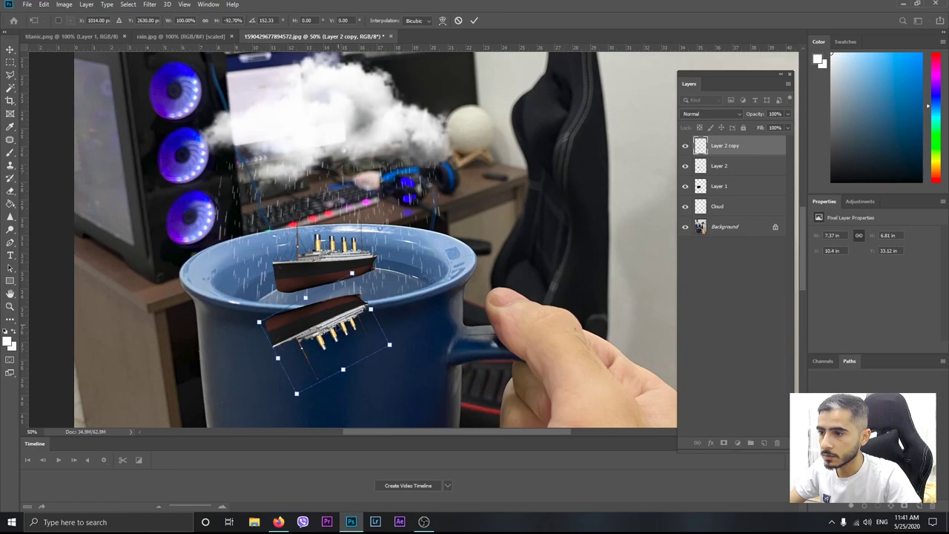
mouse_move(338, 329)
left_mouse_down()
mouse_move(353, 300)
mouse_move(347, 288)
left_mouse_up()
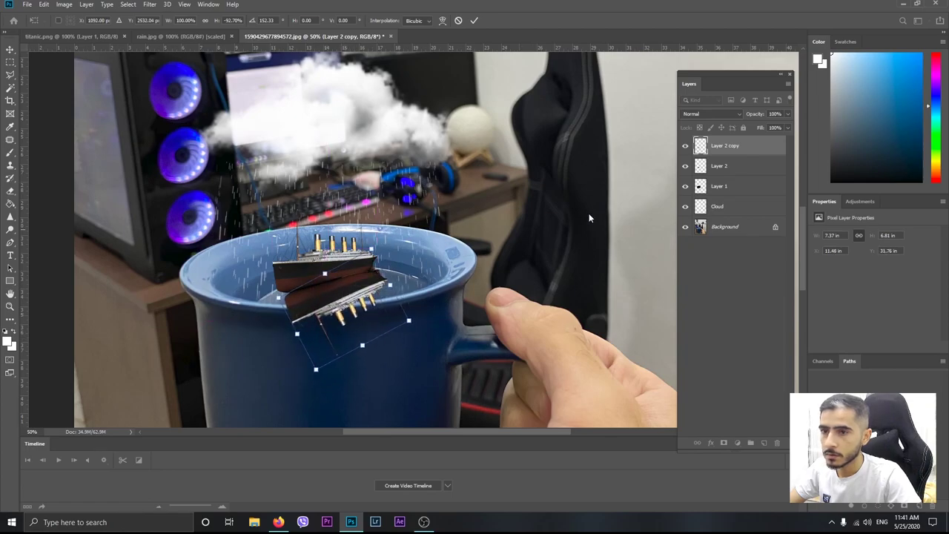
key("Return")
Restack layers: ship copy above Background, ship below the cloud and rain.
left_click_drag(723, 146, 716, 216)
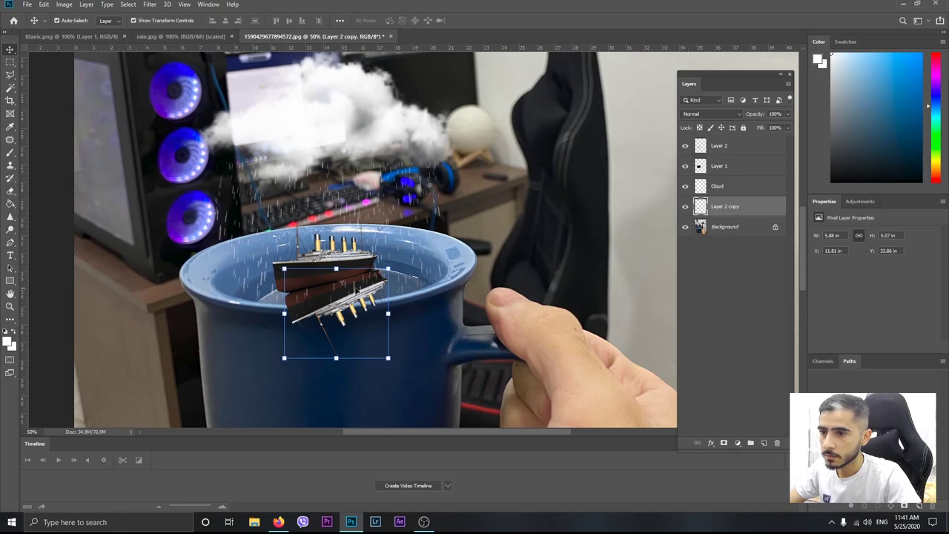
left_click_drag(735, 146, 715, 197)
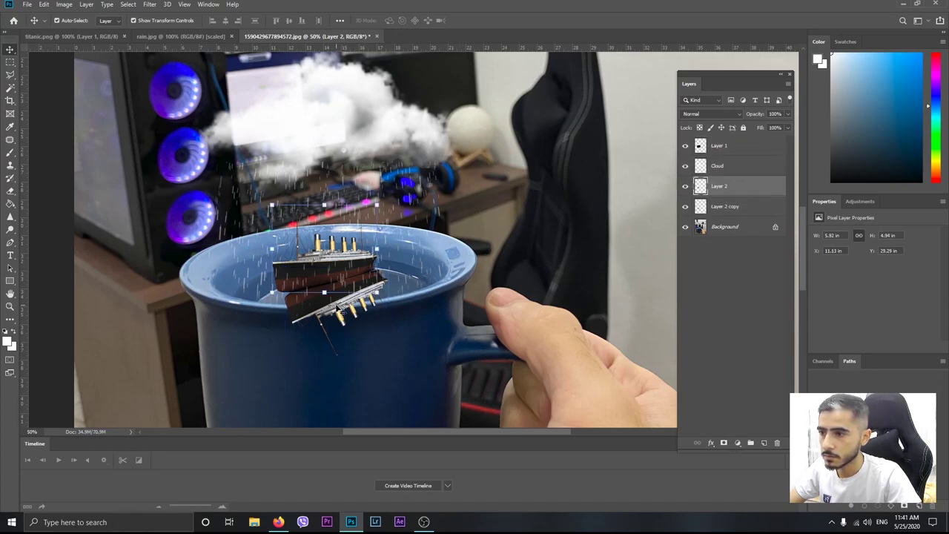
left_click(339, 315)
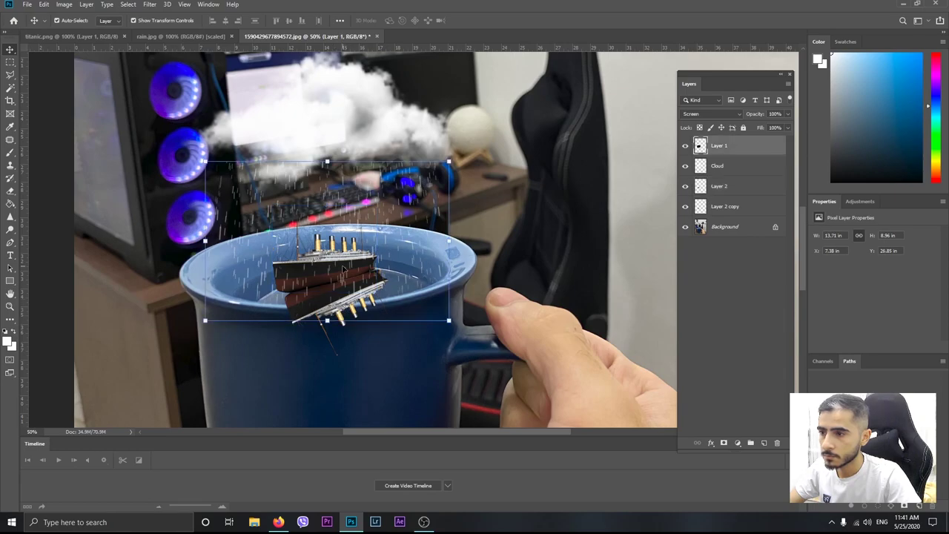
left_click(725, 207)
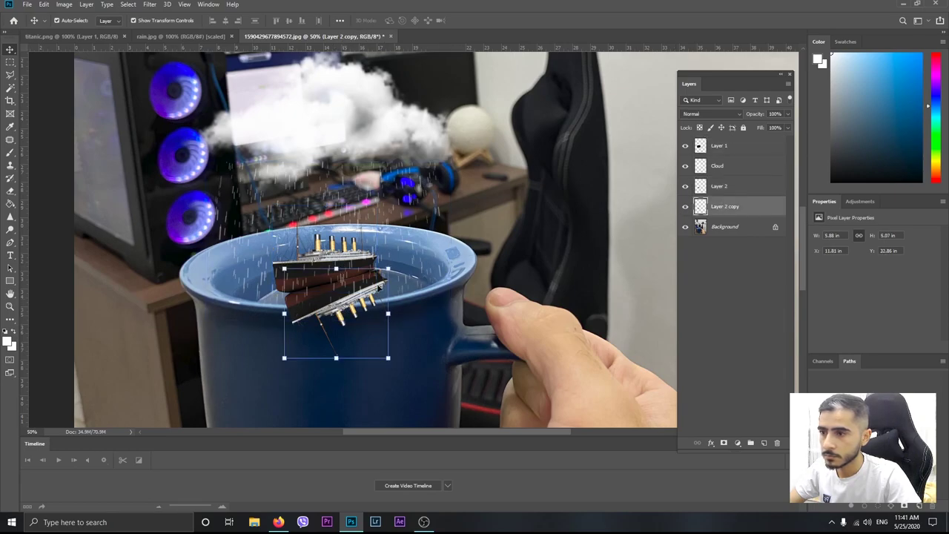
Nudge the reflected ship with Shift+arrow keys to align under the hull.
left_click(319, 313)
left_click(725, 206)
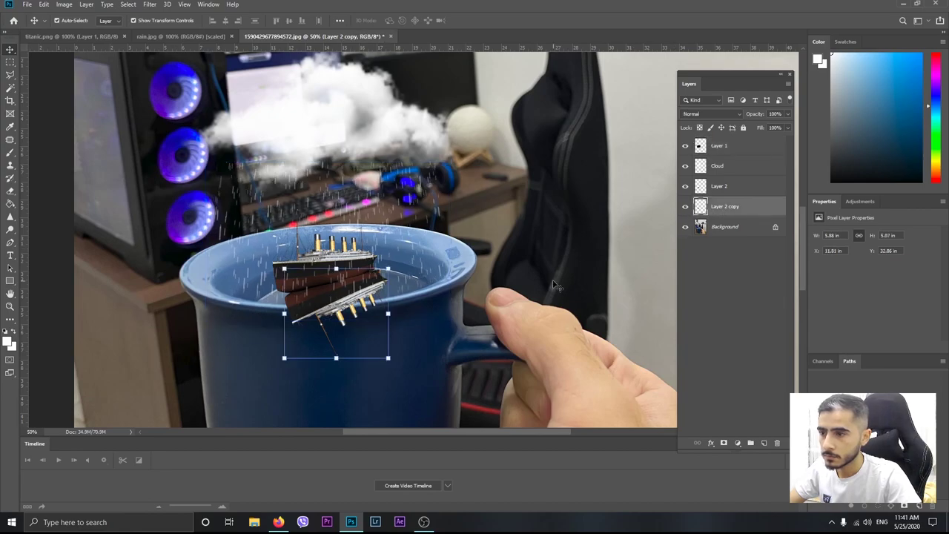
key("shift+Left")
key("shift+Down")
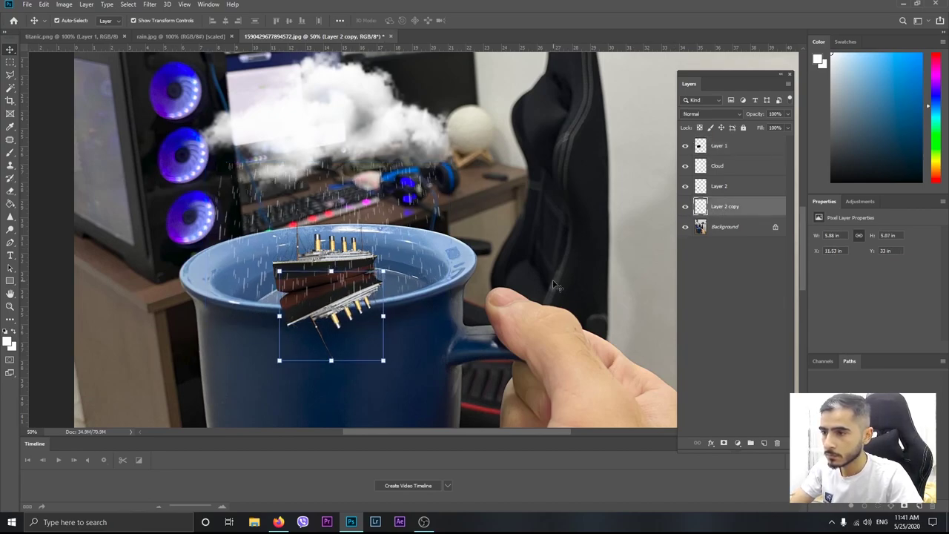
key("shift+Right")
Erase the reflected ship with a 32%-hardness eraser, leaving a thin strip under the hull.
key("e")
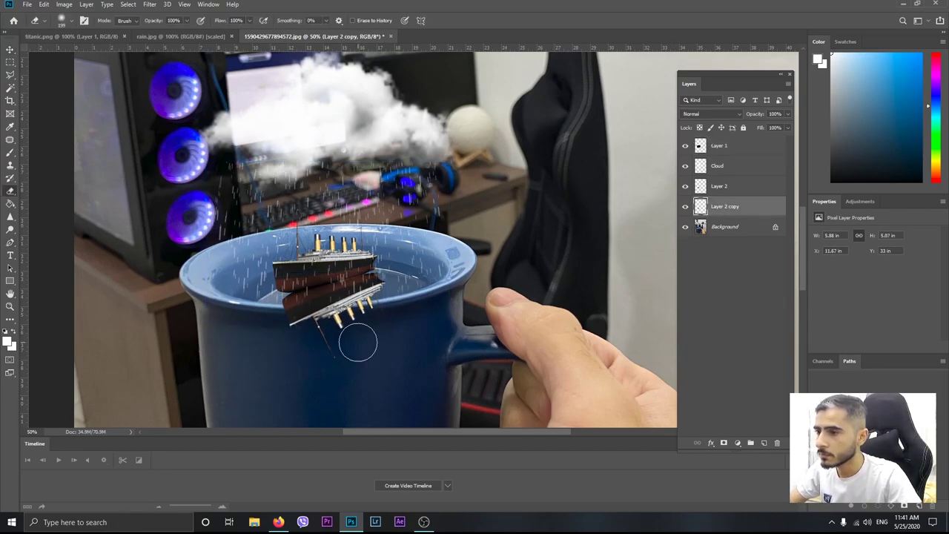
right_click(398, 349)
left_click(469, 395)
key("Return")
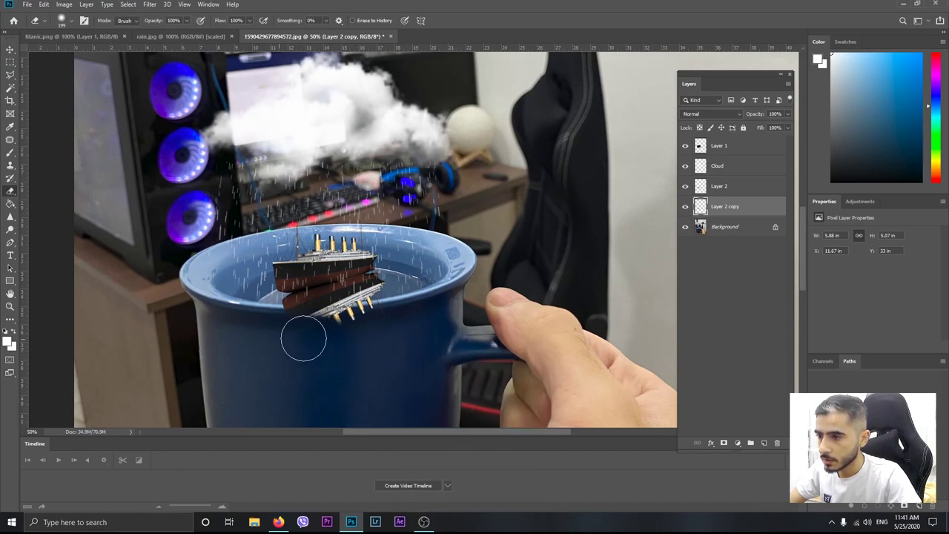
mouse_move(280, 341)
left_mouse_down()
mouse_move(275, 330)
mouse_move(305, 336)
left_mouse_up()
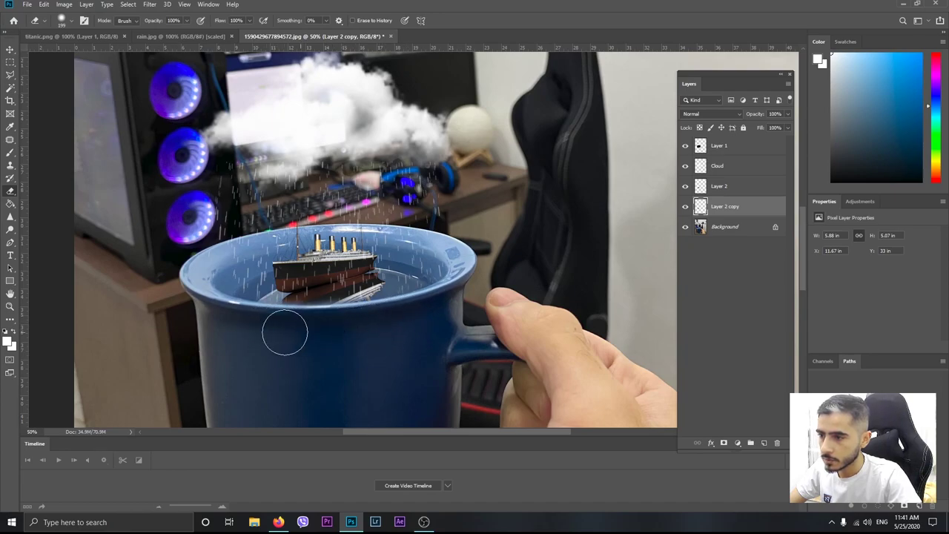
left_click_drag(401, 318, 399, 323)
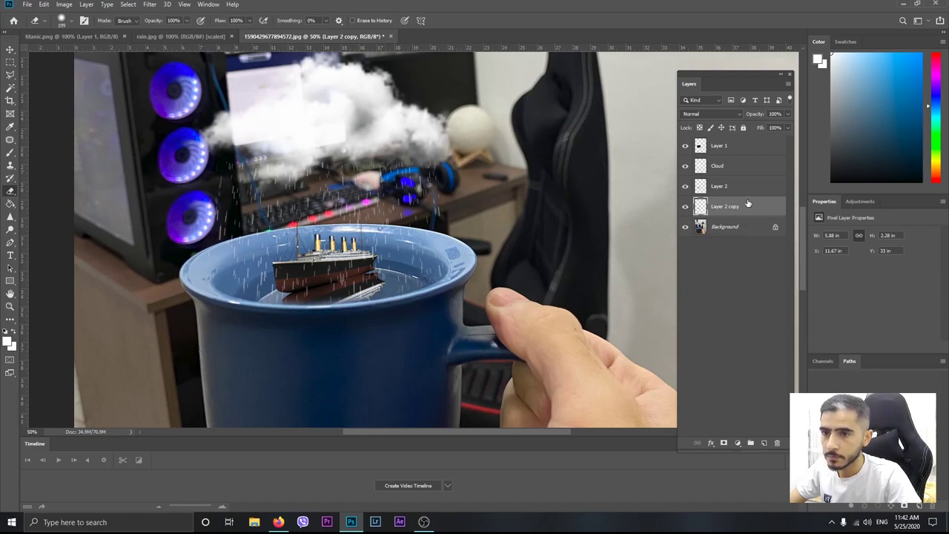
left_click(149, 5)
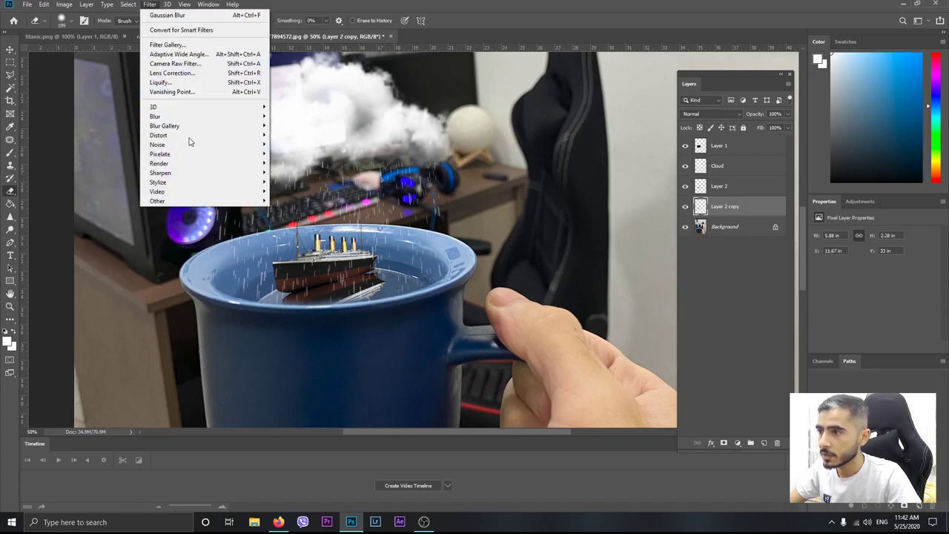
mouse_move(158, 135)
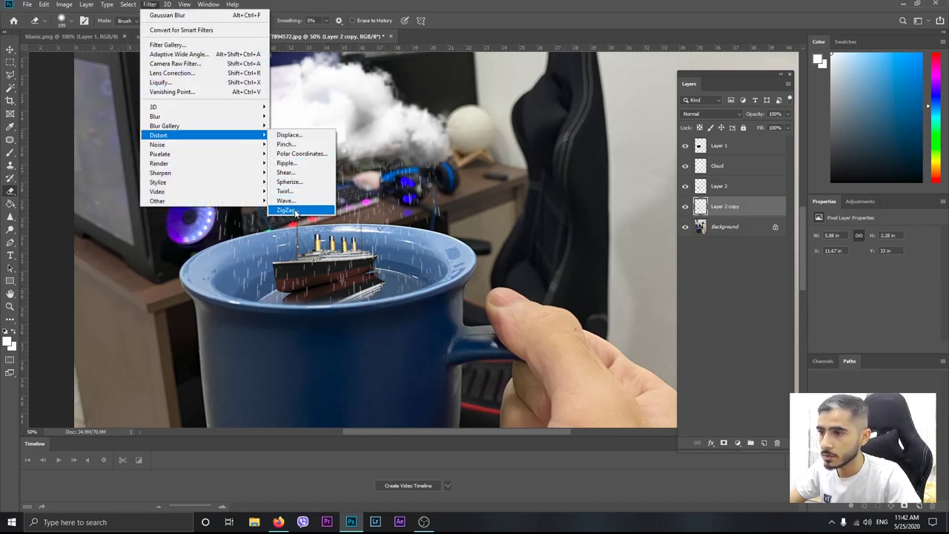
Try a ZigZag distortion on the reflection, then undo it.
left_click(296, 212)
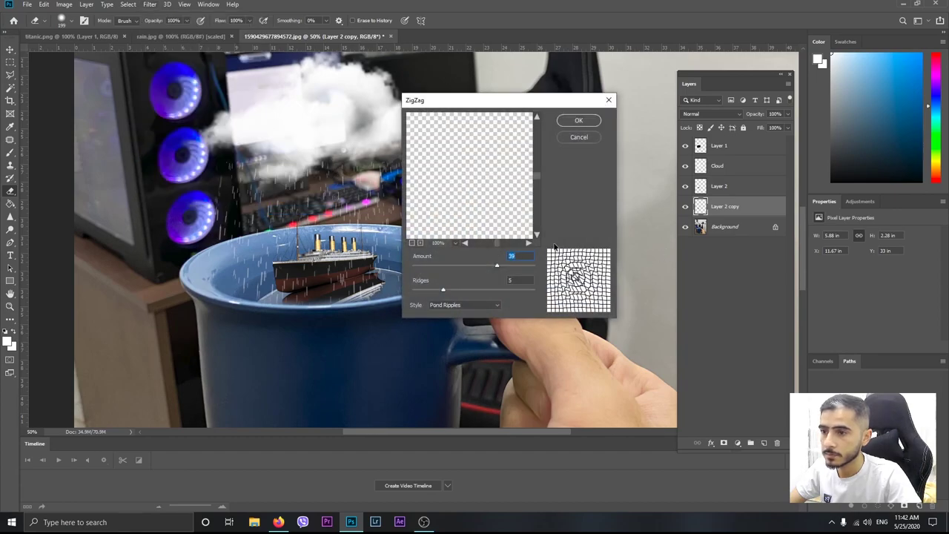
left_click_drag(494, 268, 487, 269)
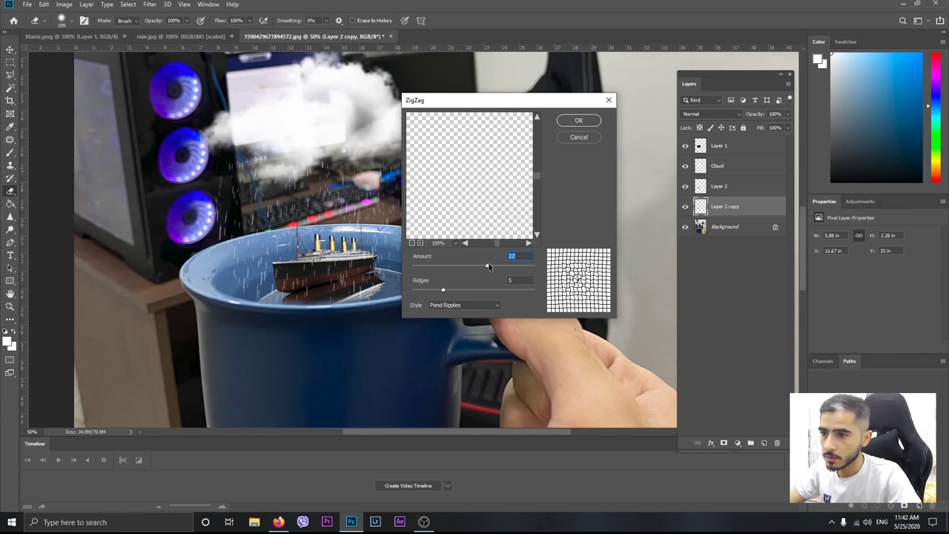
mouse_move(488, 268)
left_mouse_down()
mouse_move(466, 270)
mouse_move(490, 272)
left_mouse_up()
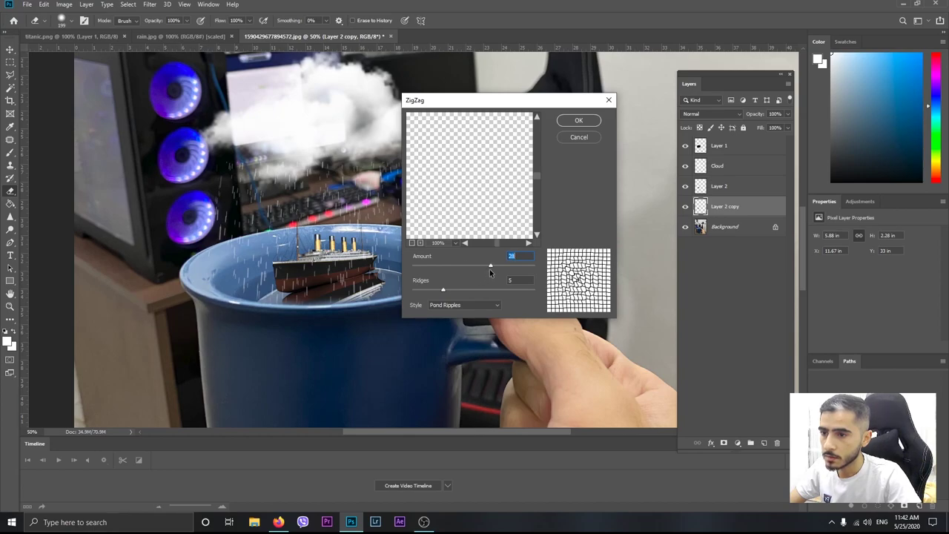
left_click(578, 120)
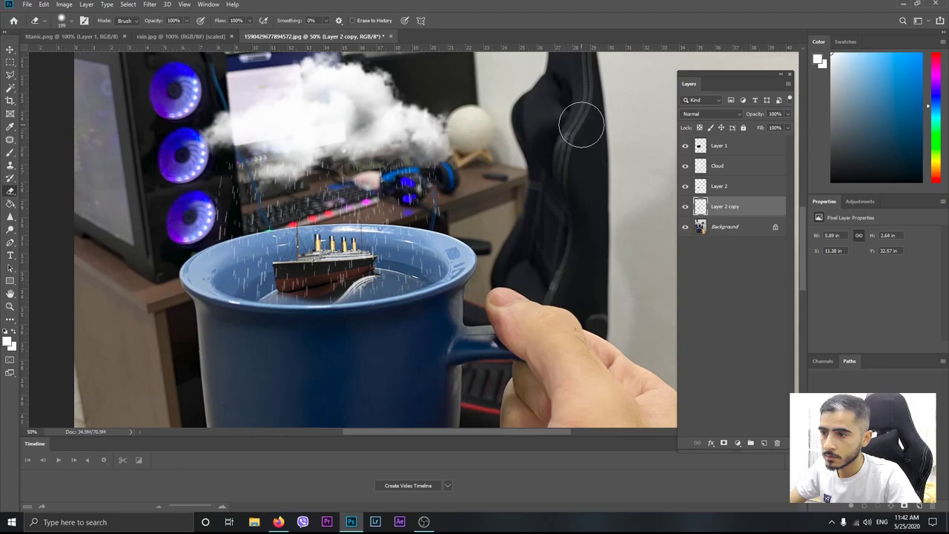
key("ctrl+z")
Reapply ZigZag with Pond Ripples at amount 13 to the reflection.
left_click(149, 5)
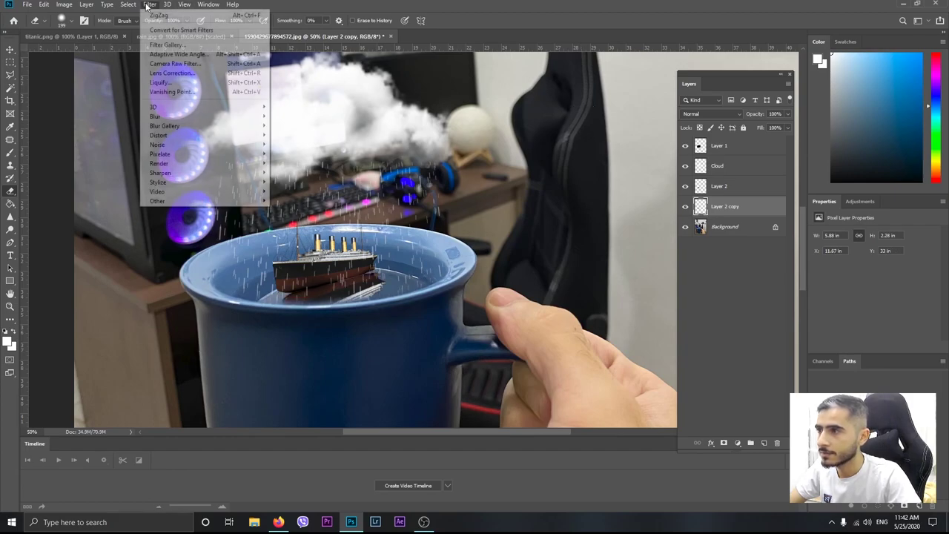
mouse_move(158, 134)
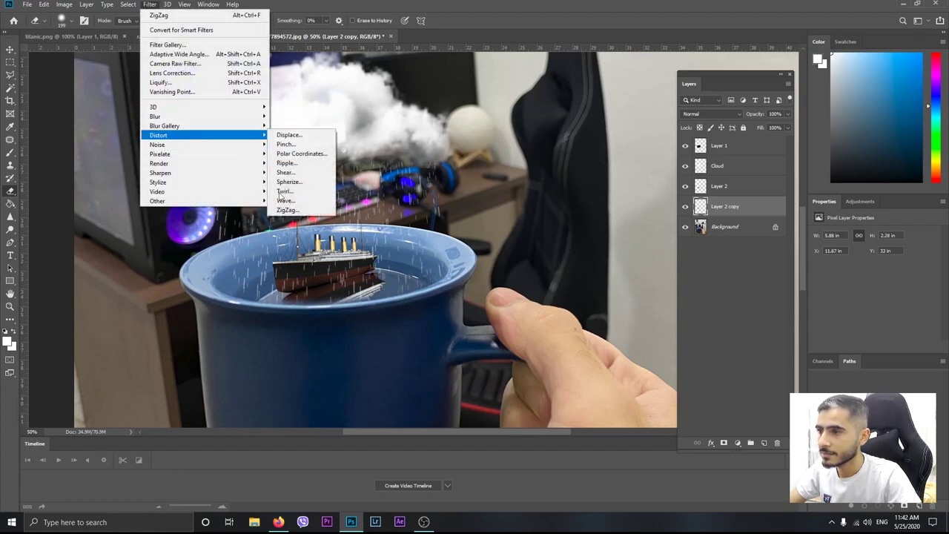
left_click(287, 210)
left_click_drag(487, 271, 485, 267)
left_click(580, 120)
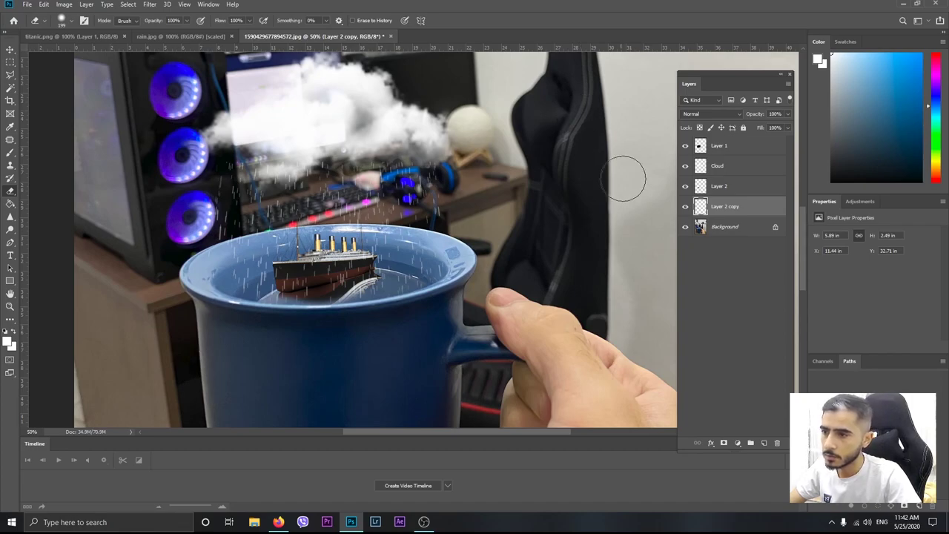
left_click(149, 4)
mouse_move(155, 116)
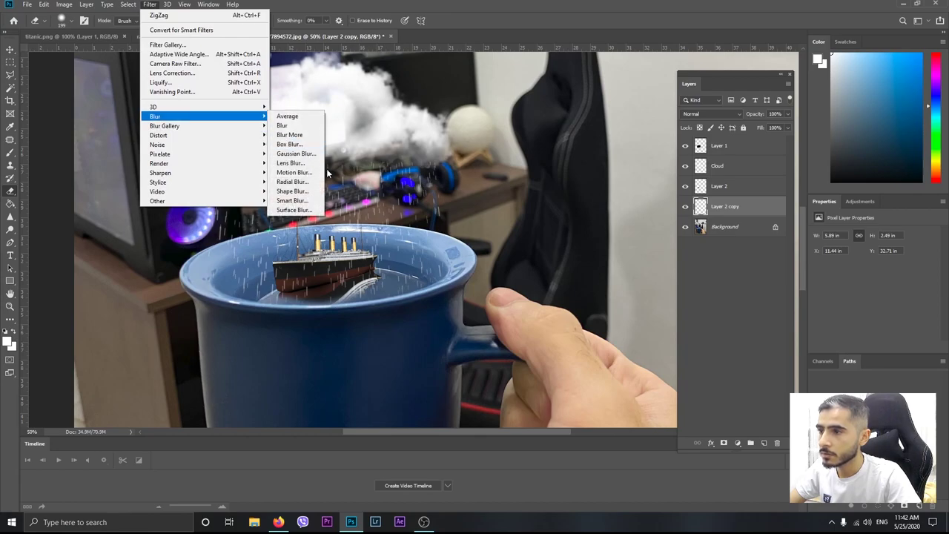
Blur the ship's reflection with a 2.9 px Gaussian blur and fade Layer 2 copy to 59% opacity.
left_click(297, 154)
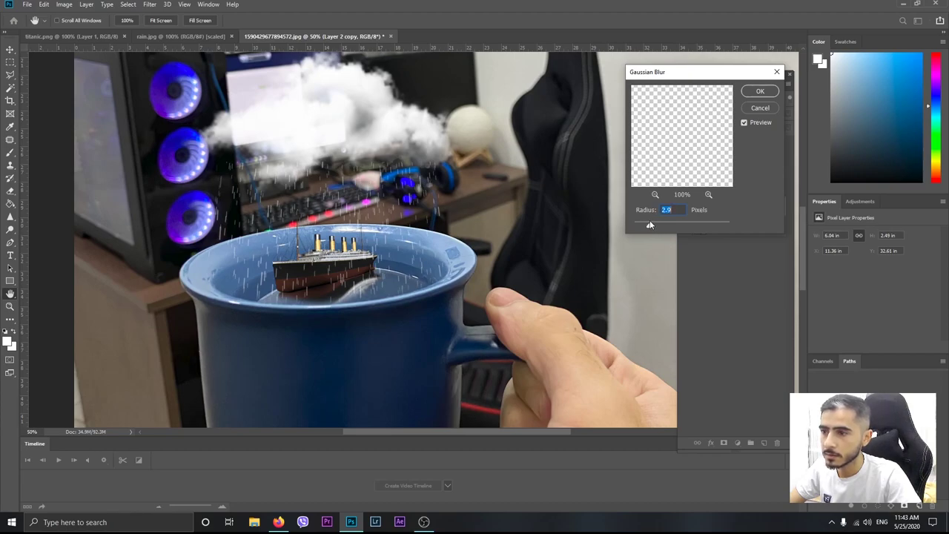
left_click(760, 90)
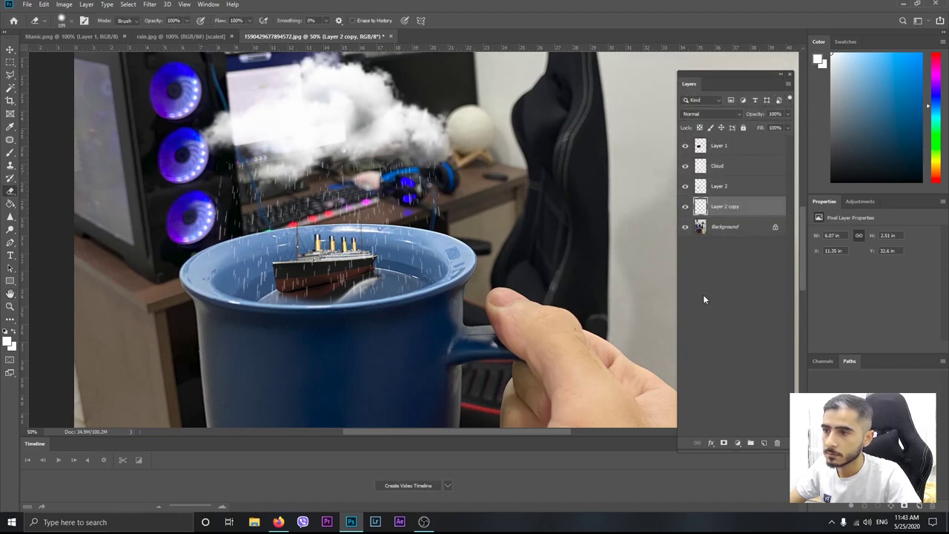
left_click(722, 207)
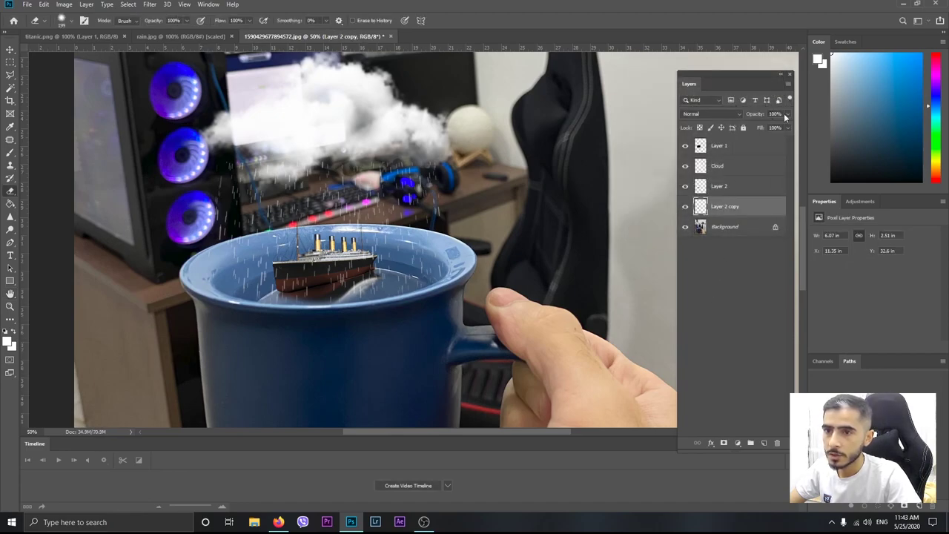
left_click(769, 127)
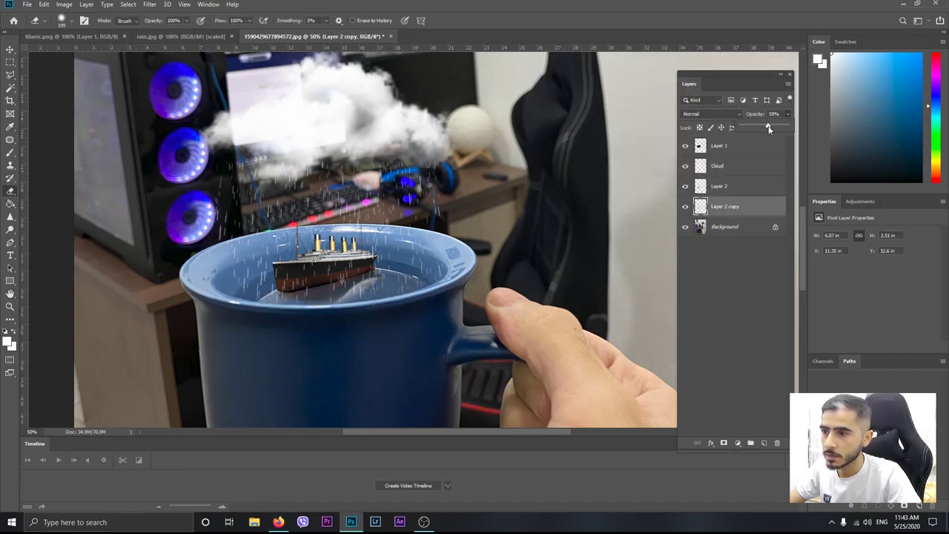
left_click_drag(763, 130, 768, 128)
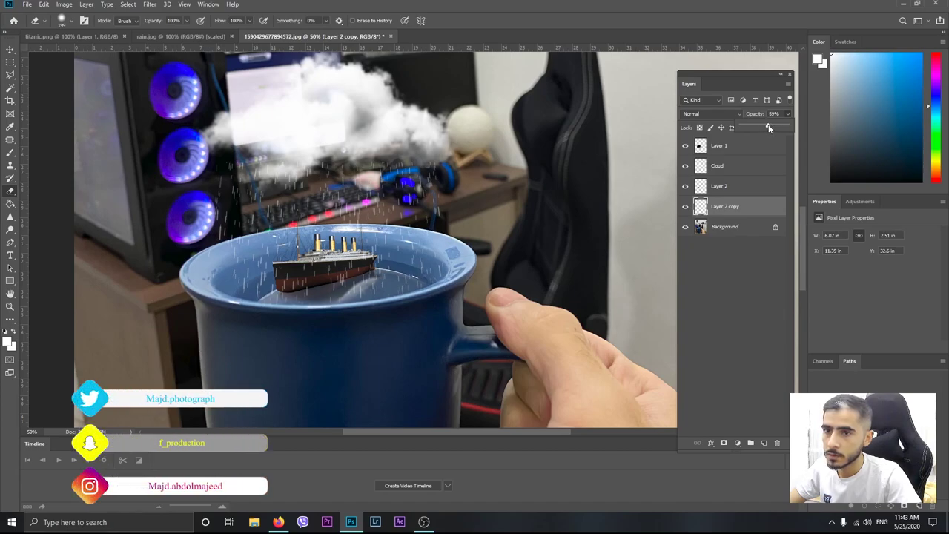
key("Return")
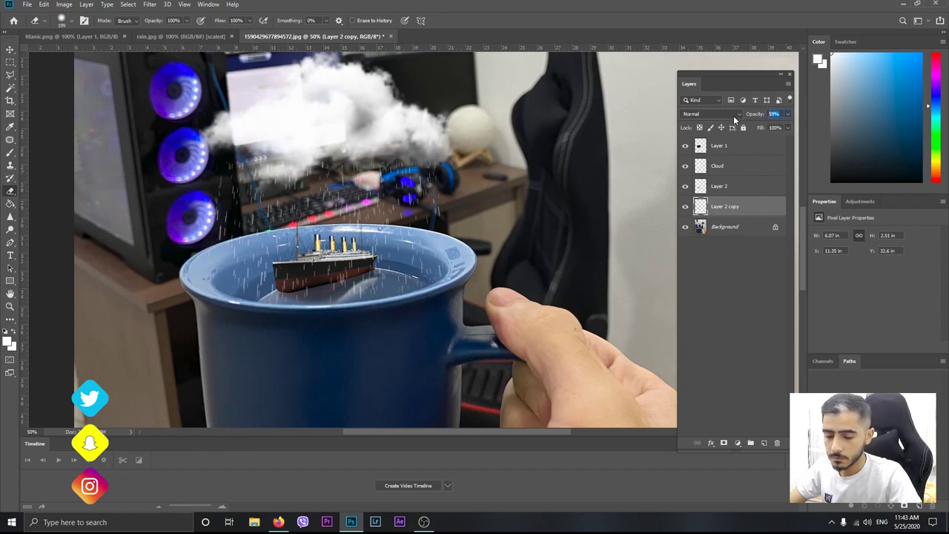
type("60")
left_click(739, 226)
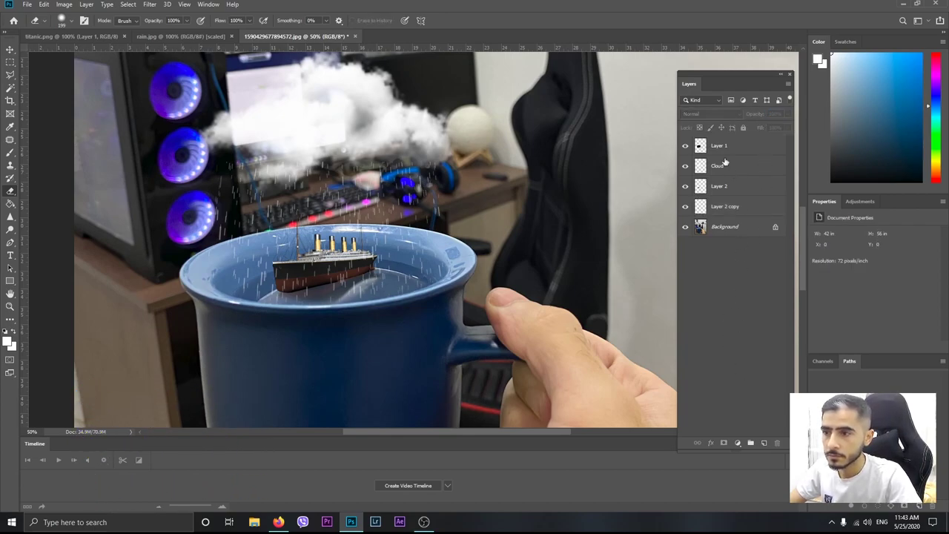
Reorder Layer 1 so it sits below Layer 2 copy, directly above the Background.
left_click_drag(719, 145, 721, 191)
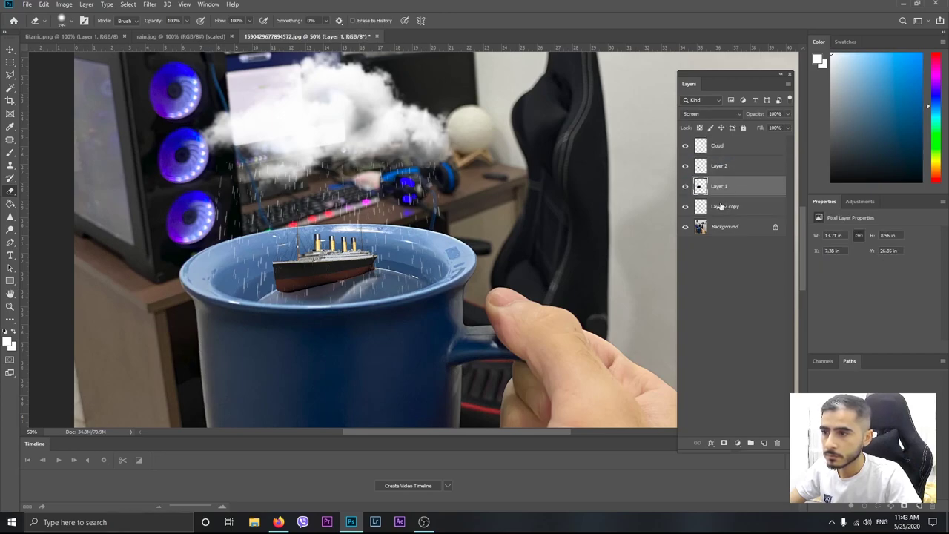
mouse_move(716, 186)
left_mouse_down()
mouse_move(722, 148)
mouse_move(728, 202)
left_mouse_up()
left_click_drag(737, 191, 731, 215)
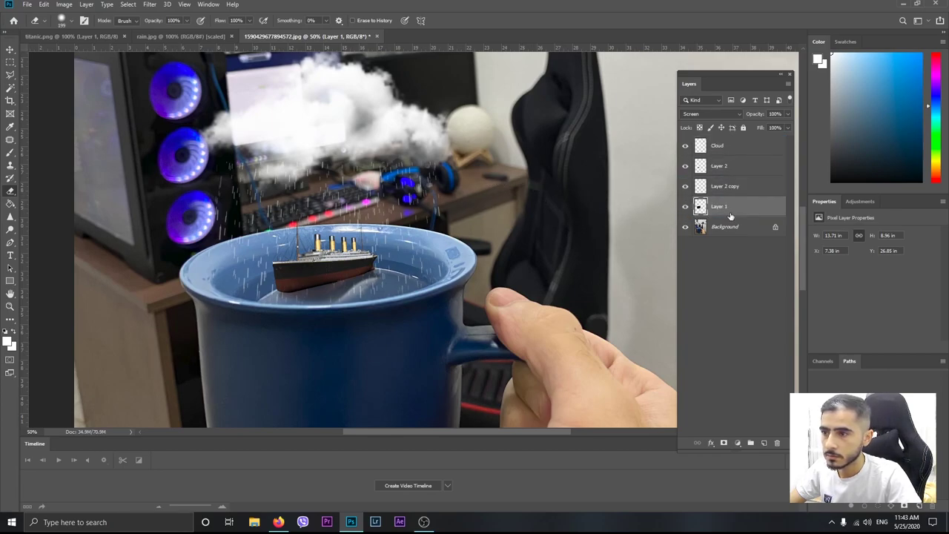
left_click(721, 267)
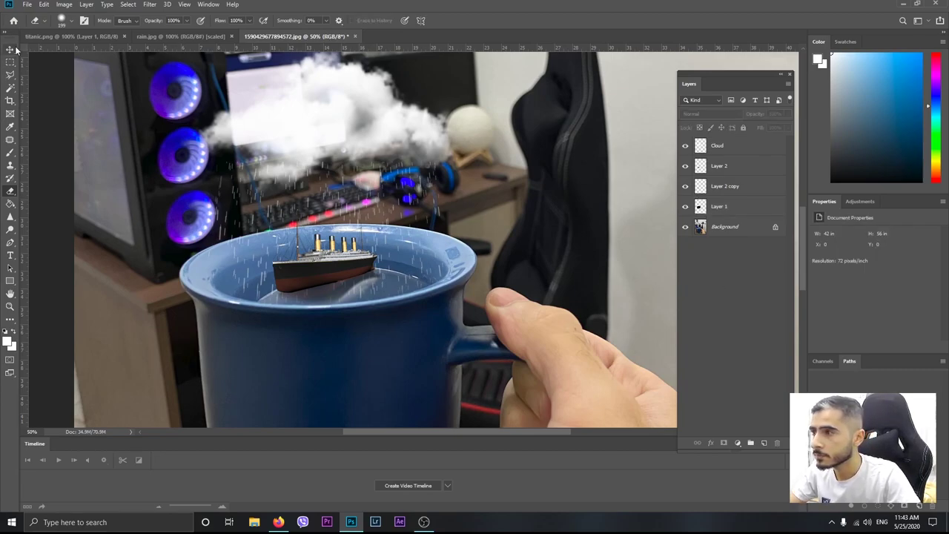
Zoom out to see the full composite, select the Background layer and show the Filter menu.
scroll(479, 260, "down", 3)
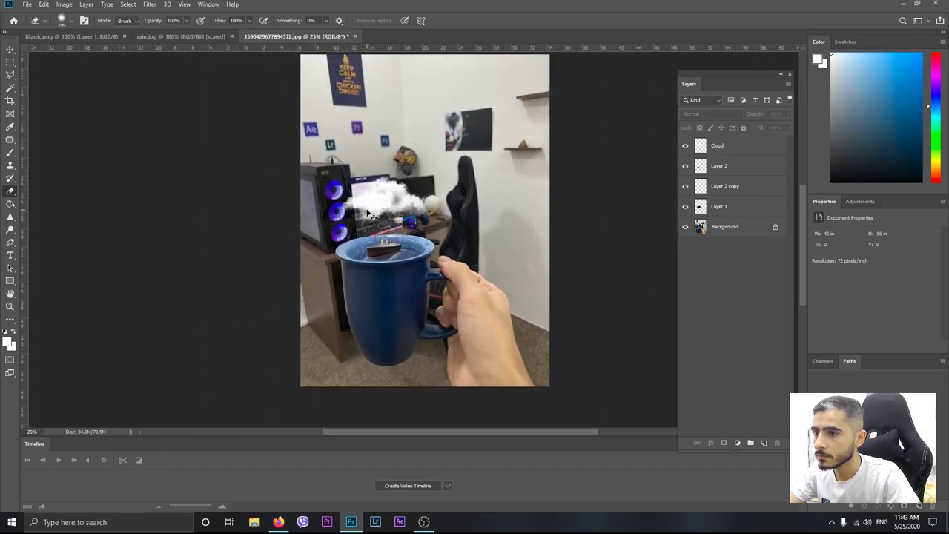
scroll(481, 262, "down", 1)
scroll(490, 263, "up", 1)
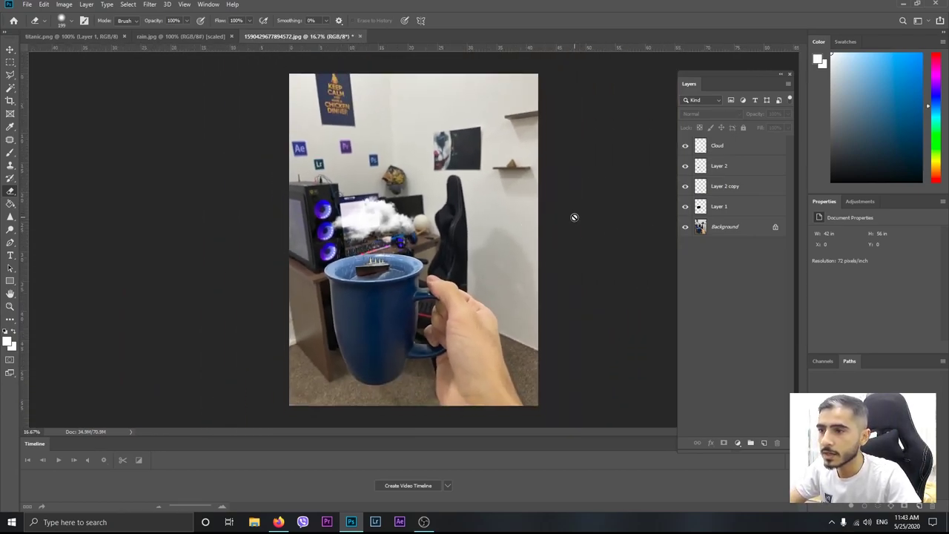
left_click(726, 229)
left_click(128, 4)
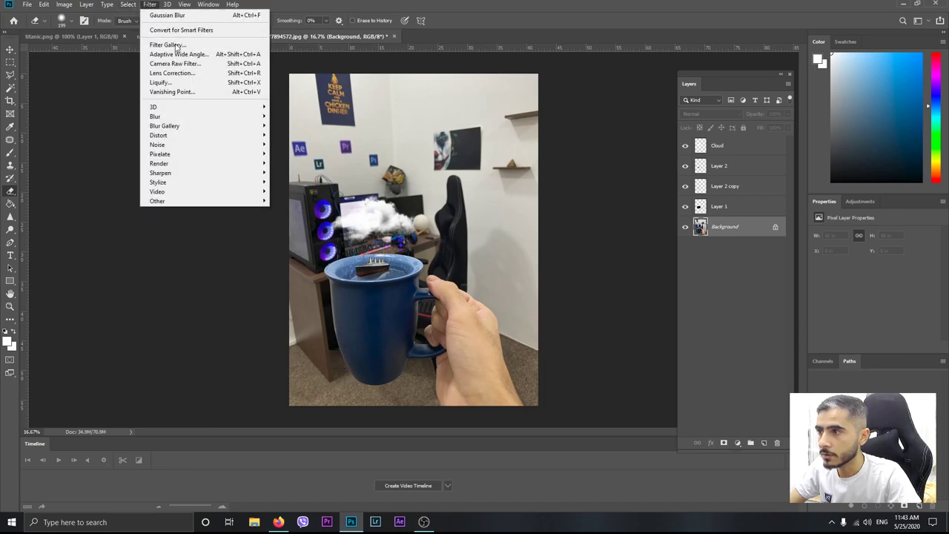
In Camera Raw, set Exposure +0.15, Contrast +7, Highlights +13, Clarity +9 and Dehaze +8 on the Background.
left_click(190, 66)
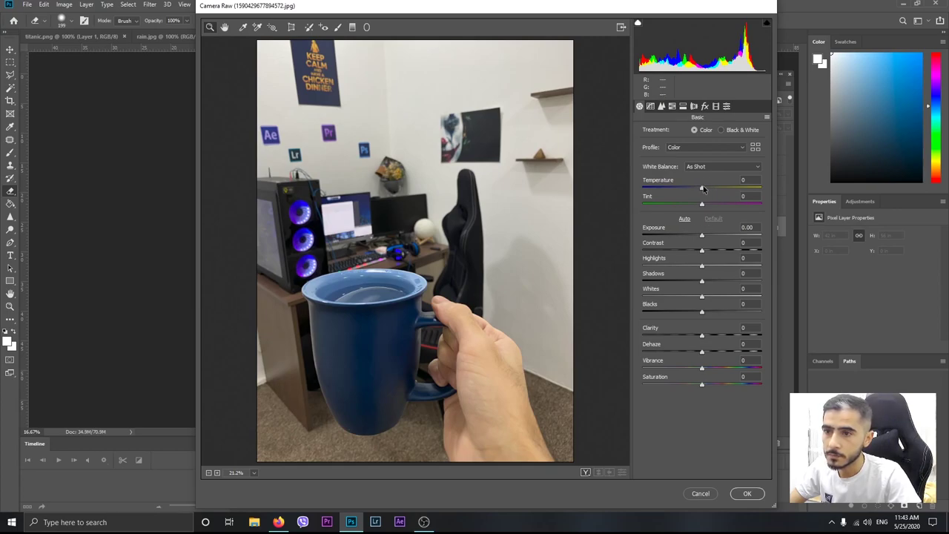
mouse_move(704, 189)
left_mouse_down()
mouse_move(719, 192)
mouse_move(704, 190)
left_mouse_up()
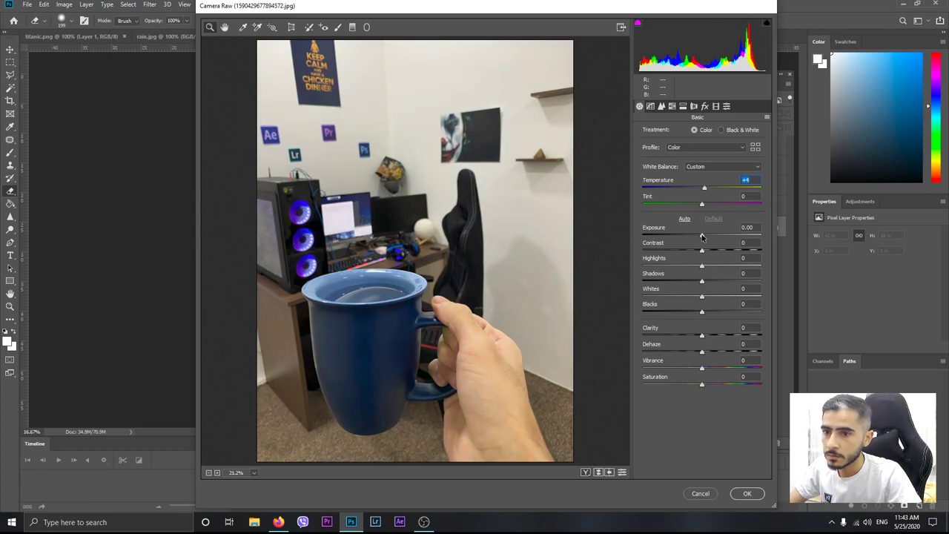
left_click_drag(703, 237, 705, 252)
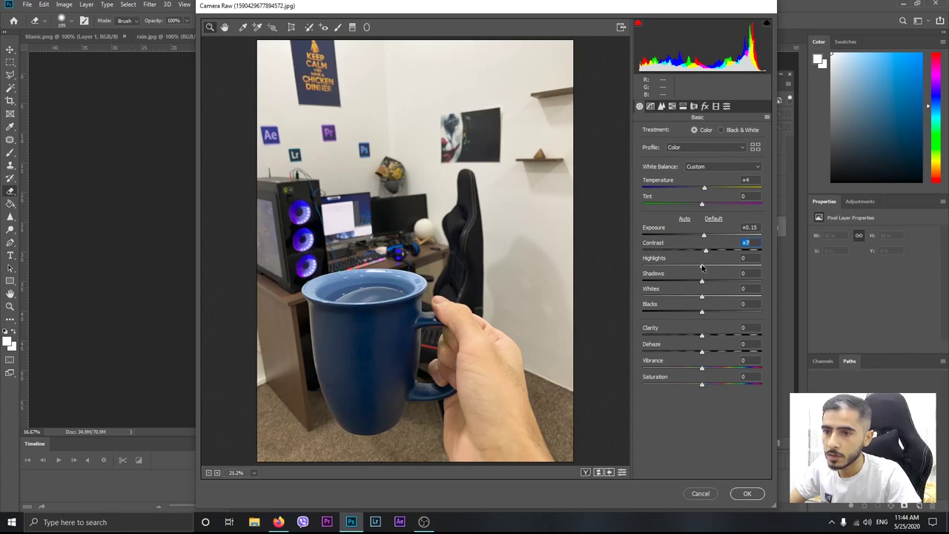
left_click_drag(702, 267, 710, 271)
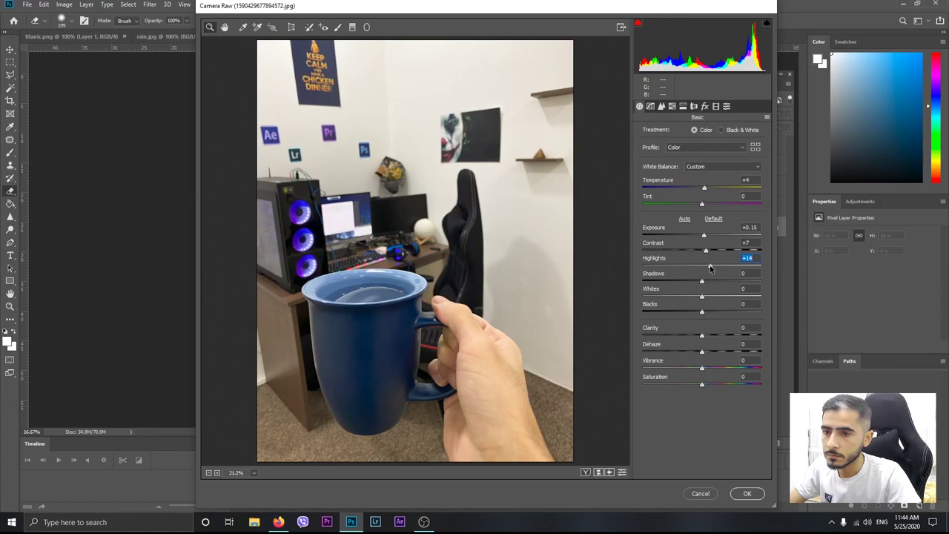
left_click_drag(701, 337, 705, 350)
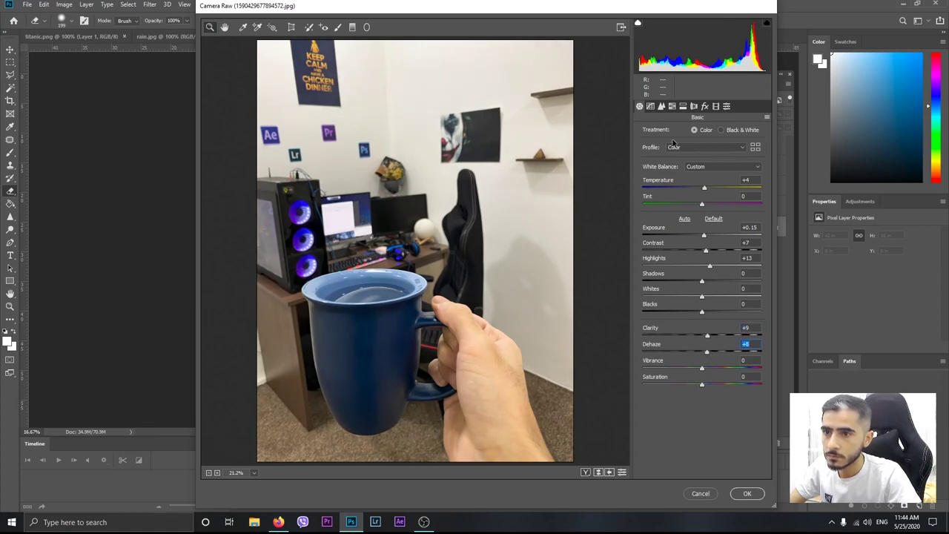
left_click(673, 106)
left_click(645, 134)
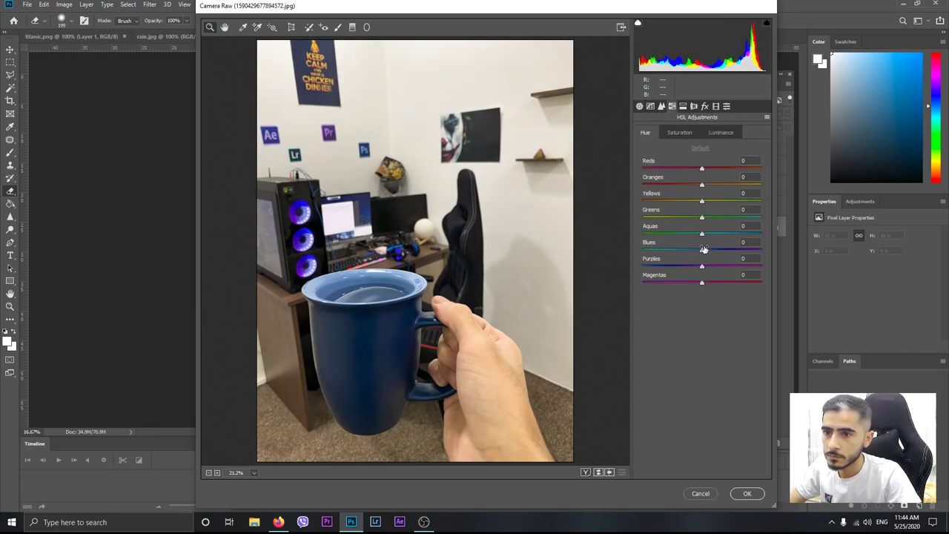
Set HSL Blues hue -60, Yellows hue -82 and Yellows saturation -93, then apply Camera Raw.
left_click_drag(703, 249, 666, 251)
mouse_move(702, 201)
left_mouse_down()
mouse_move(653, 199)
mouse_move(676, 200)
left_mouse_up()
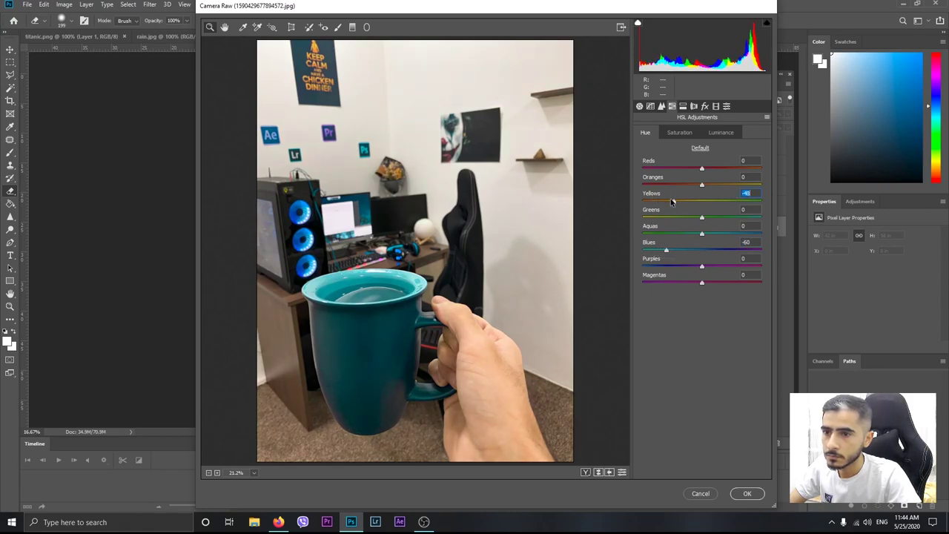
left_click(680, 133)
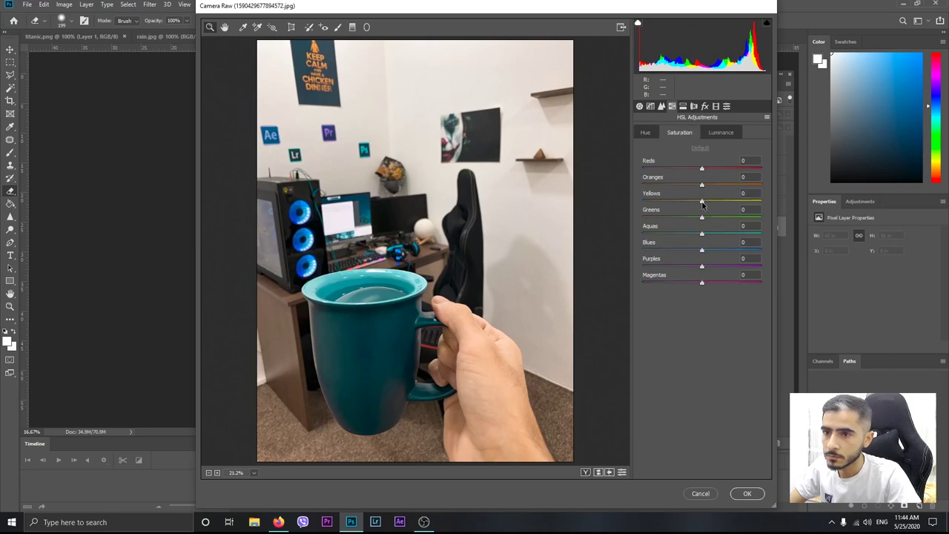
left_click_drag(702, 201, 647, 202)
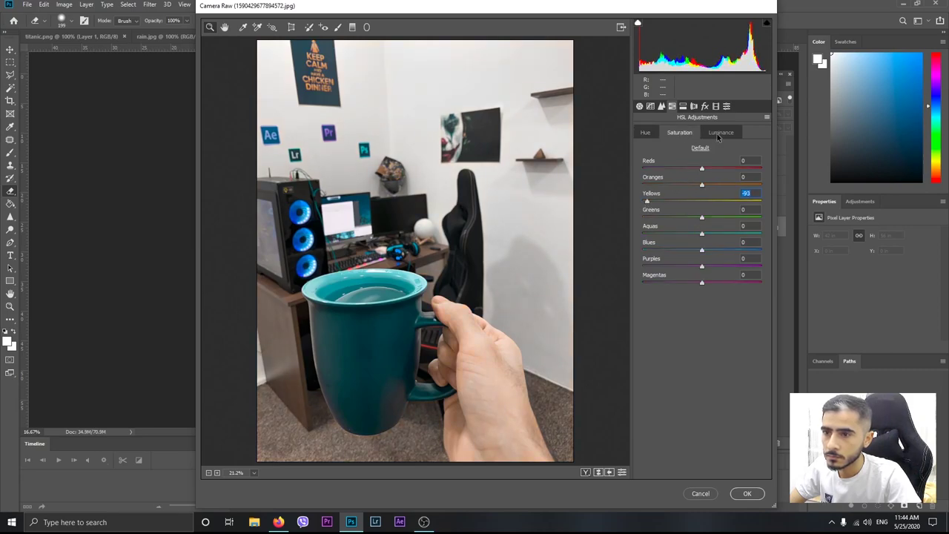
left_click(750, 493)
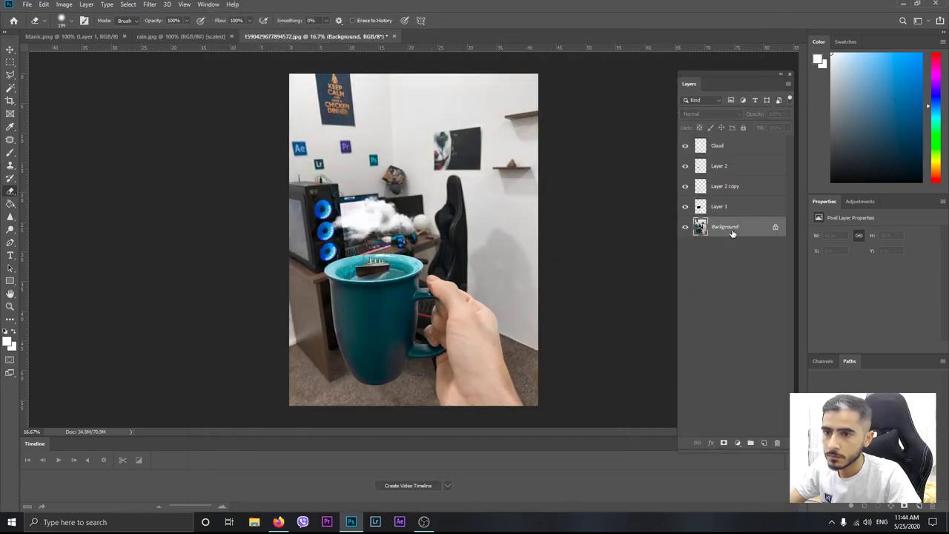
Select all layers and merge them into one Background layer, then show the Filter menu.
key("ctrl+alt+a")
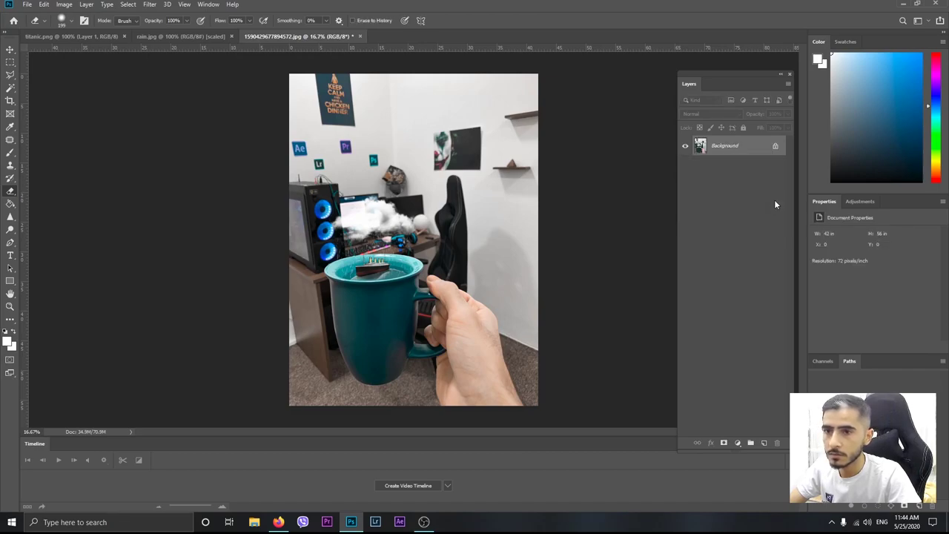
key("ctrl+shift+e")
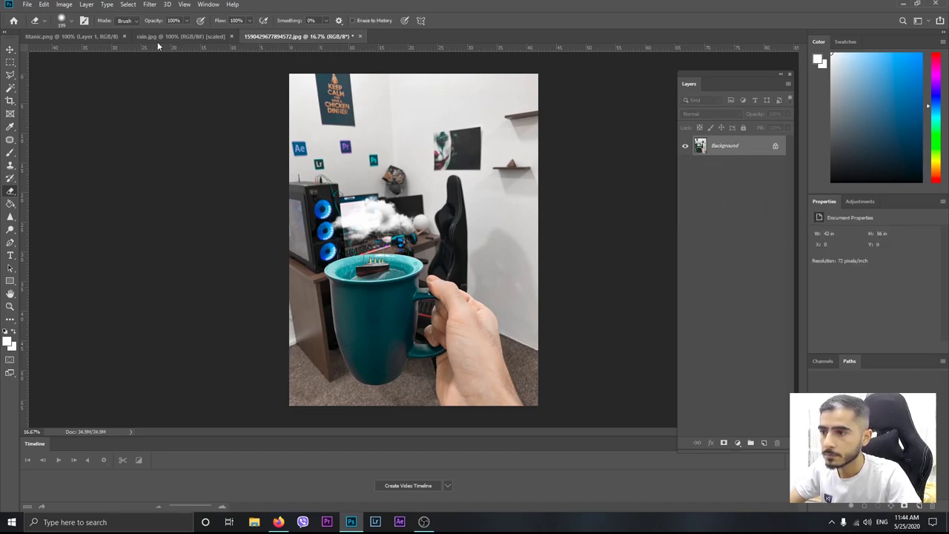
left_click(156, 6)
In Camera Raw, set Temperature +5, Exposure -0.20, Whites -10 and Blacks -13 on the composite.
left_click(187, 64)
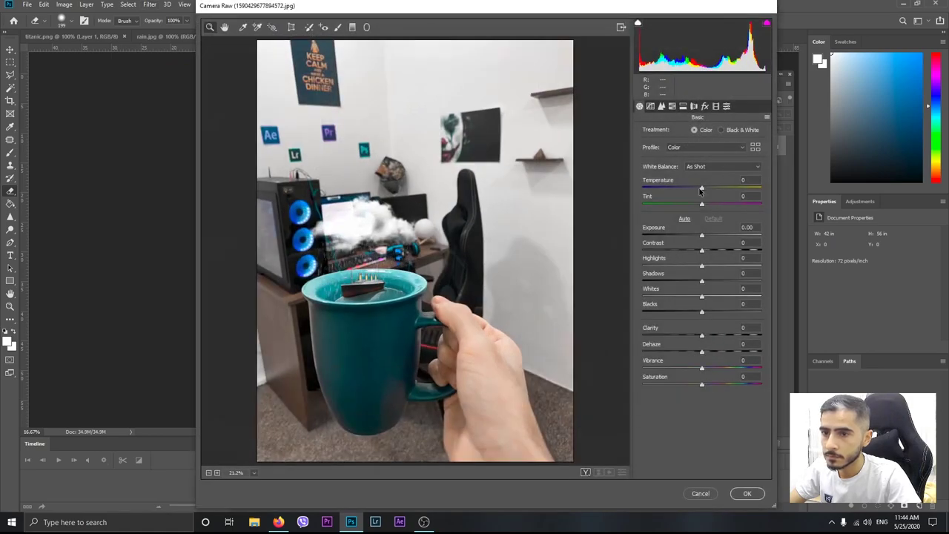
left_click_drag(700, 192, 704, 189)
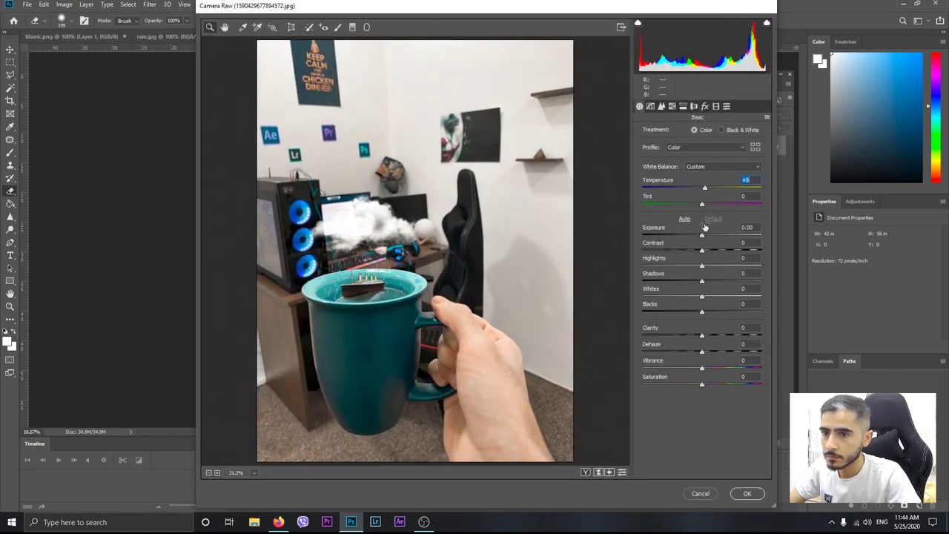
left_click_drag(702, 236, 700, 238)
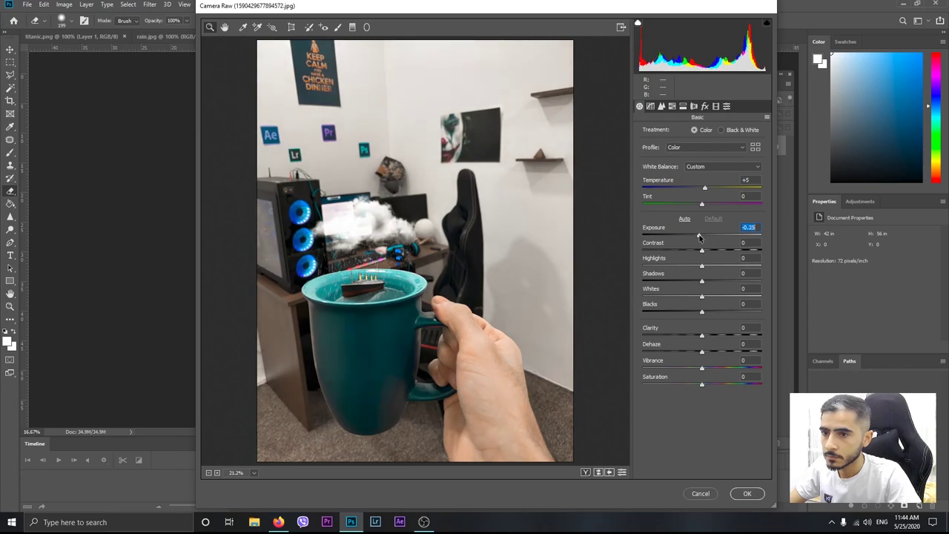
mouse_move(703, 298)
left_mouse_down()
mouse_move(694, 315)
mouse_move(706, 337)
left_mouse_up()
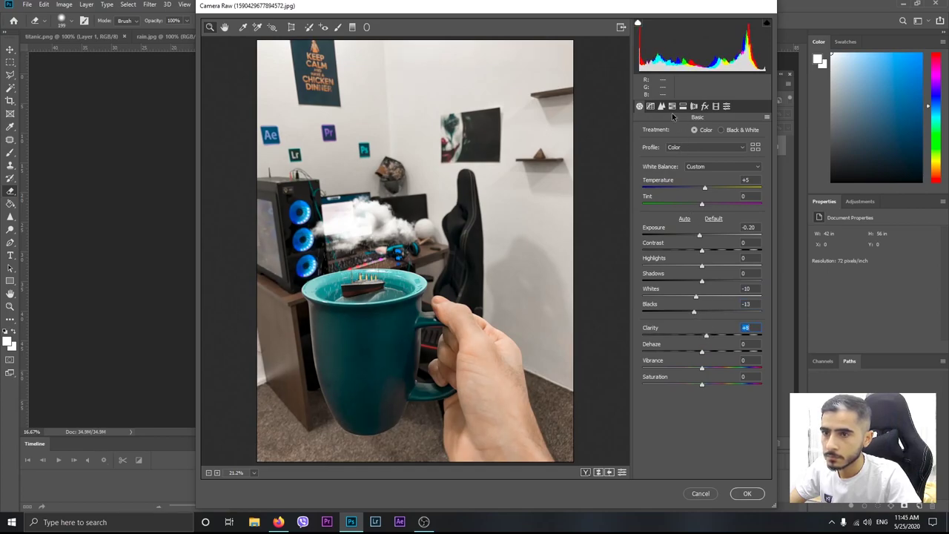
Set HSL Yellows saturation to -37 and Blues saturation to +65, and try a darker Blues luminance.
left_click(661, 109)
left_click(673, 107)
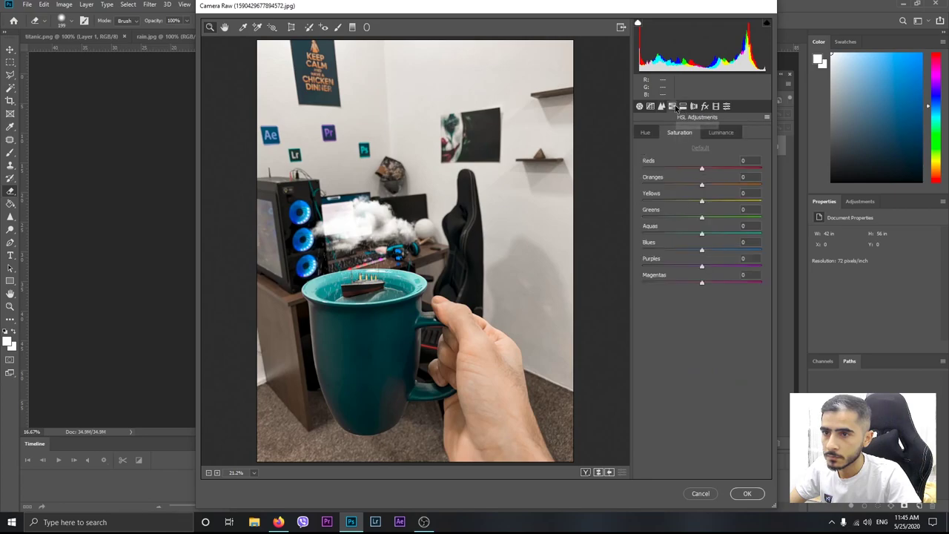
mouse_move(701, 201)
left_mouse_down()
mouse_move(719, 201)
mouse_move(682, 205)
left_mouse_up()
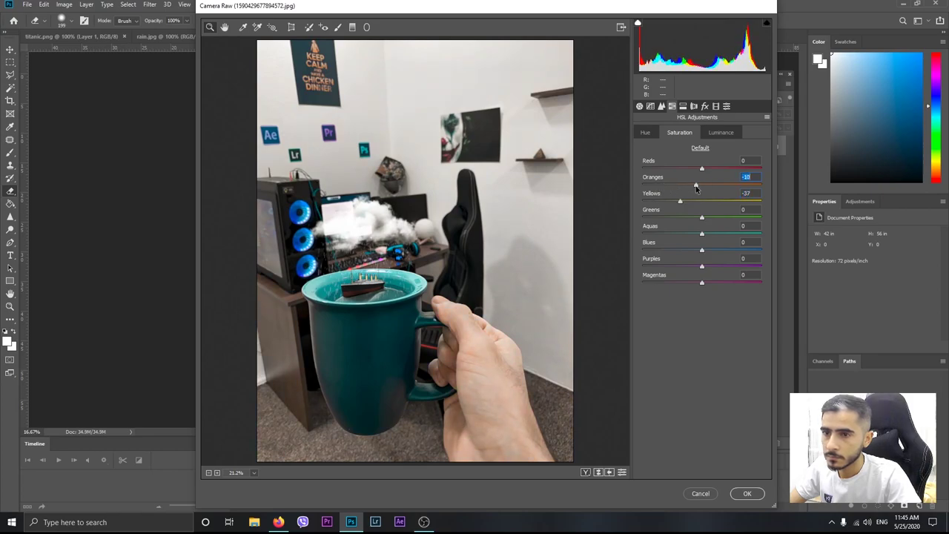
left_click(700, 185)
left_click_drag(701, 250, 728, 248)
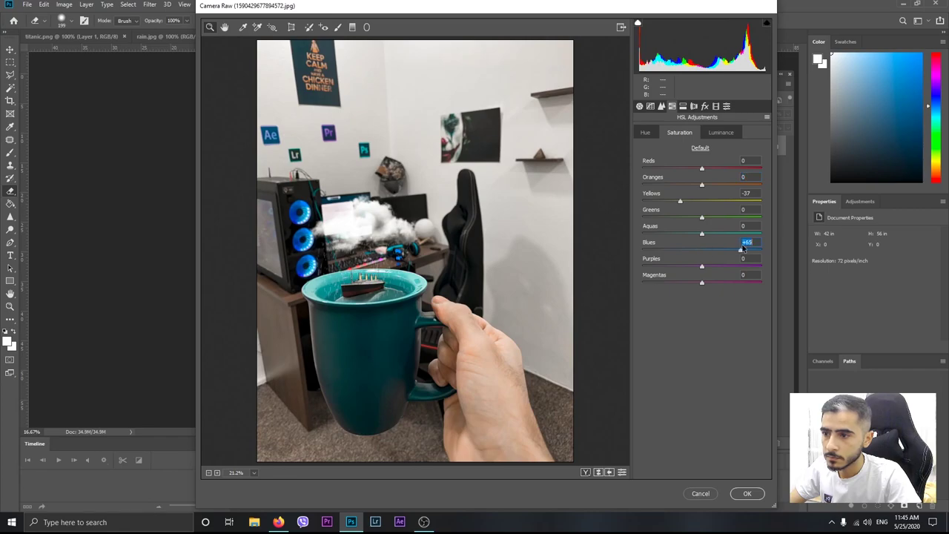
left_click(712, 135)
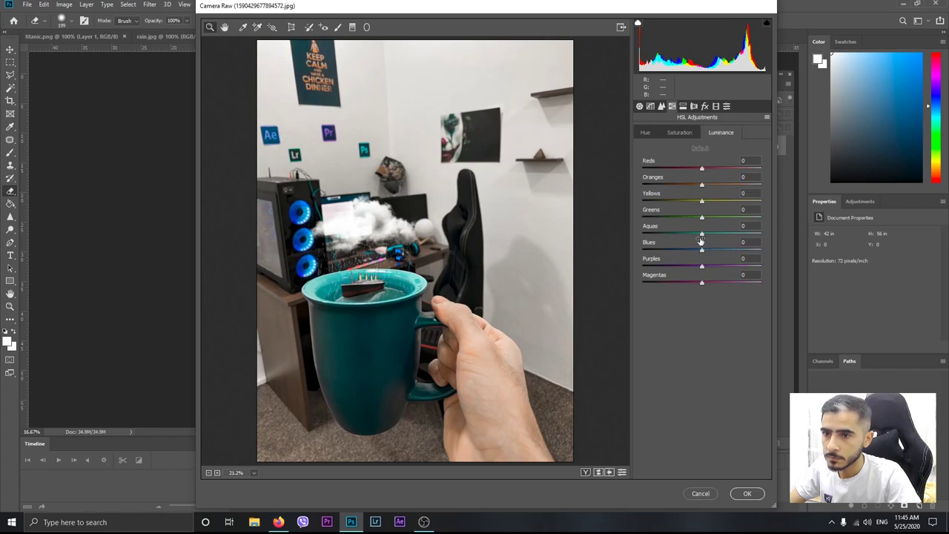
mouse_move(701, 249)
left_mouse_down()
mouse_move(666, 250)
mouse_move(693, 250)
left_mouse_up()
key("Return")
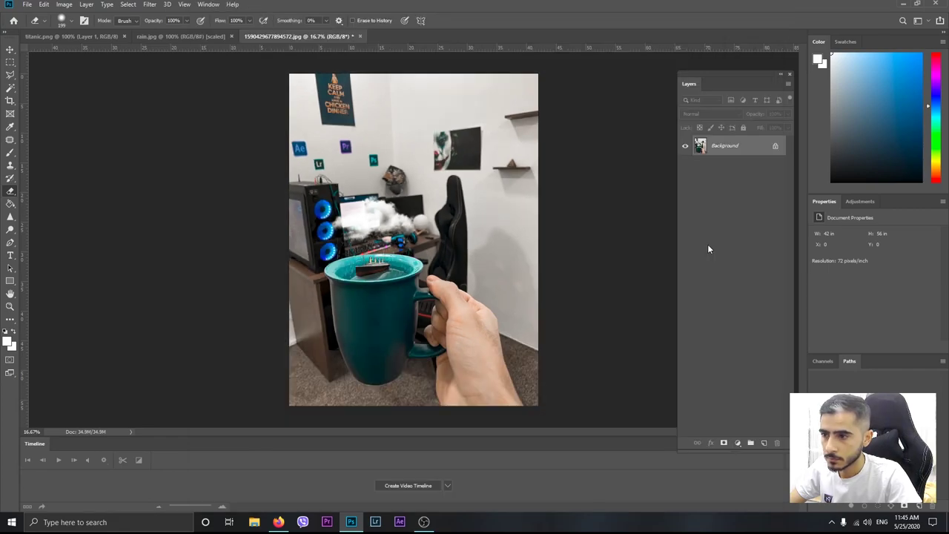
key("ctrl+plus")
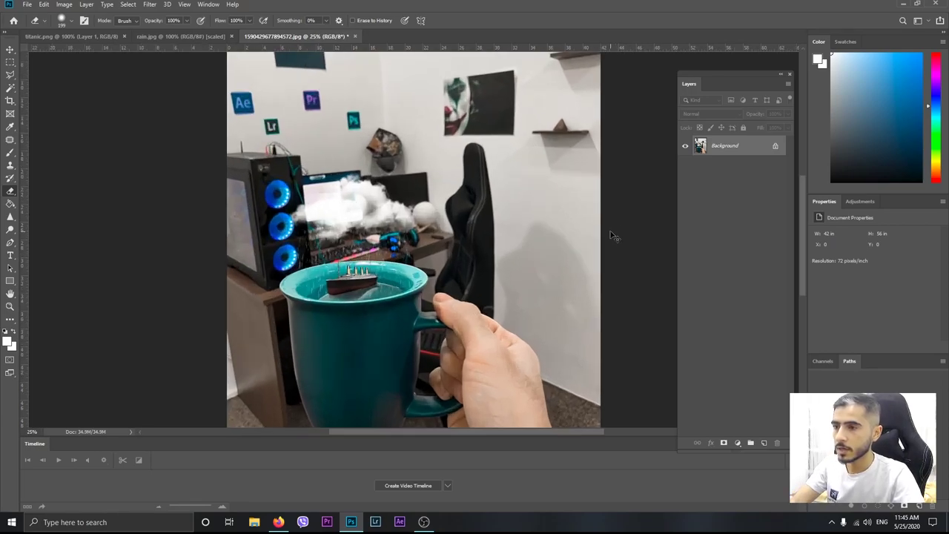
key("ctrl+plus")
key("ctrl+plus")
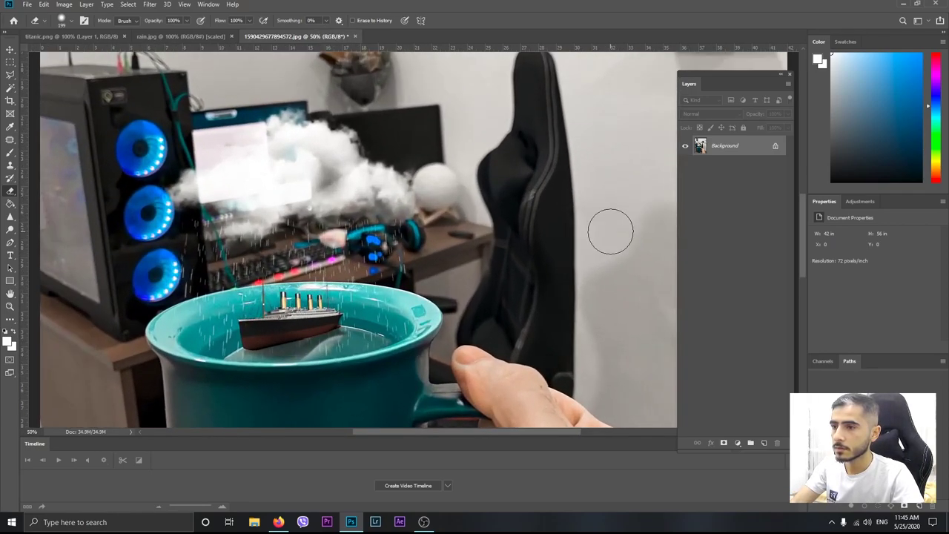
left_click_drag(441, 284, 506, 188)
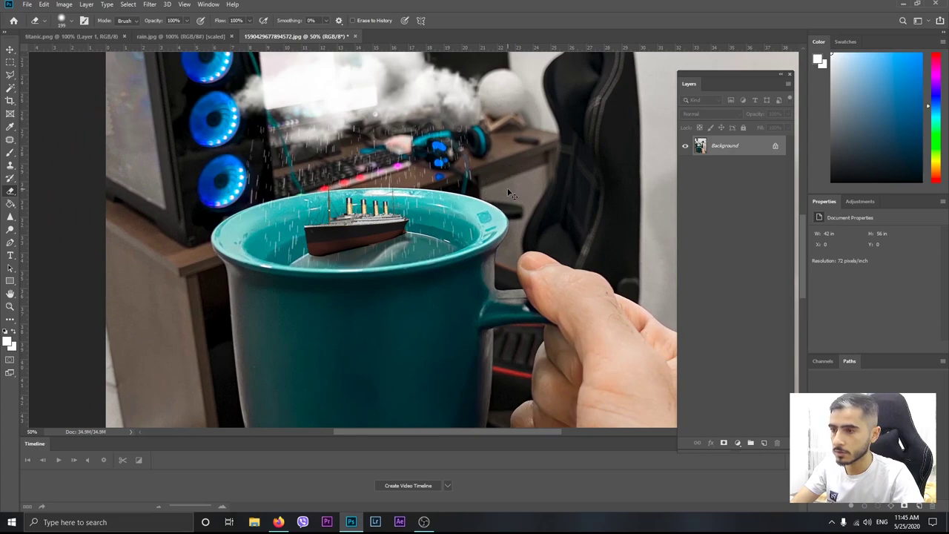
scroll(509, 193, "down", 2)
scroll(508, 193, "down", 1)
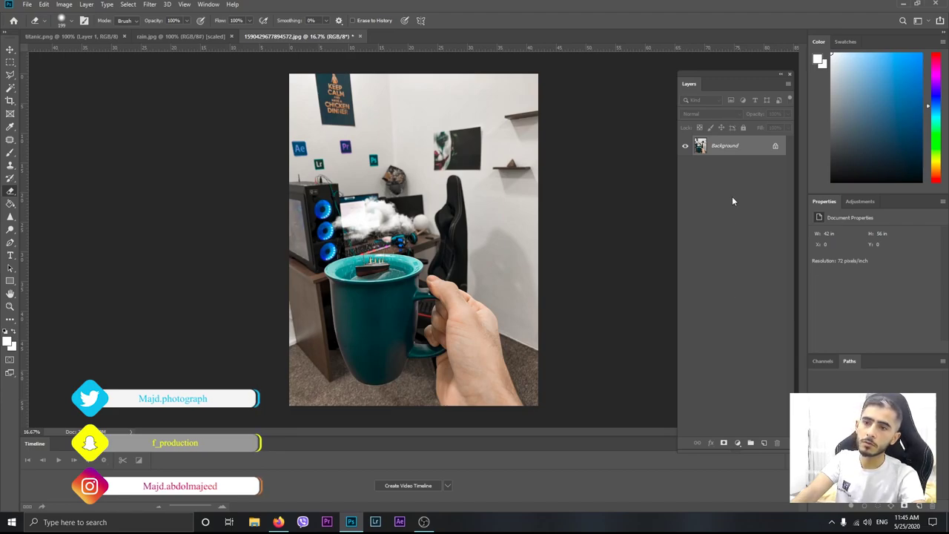
left_click_drag(721, 77, 721, 64)
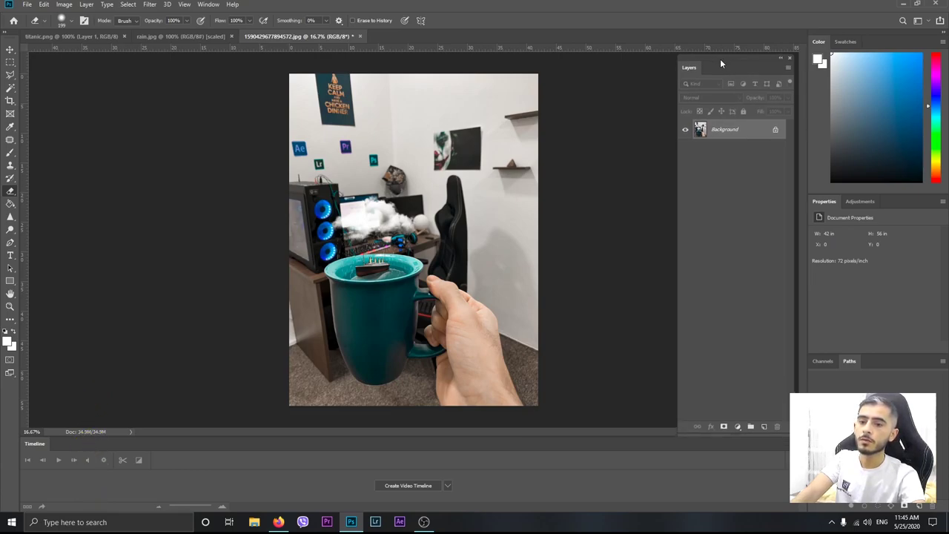